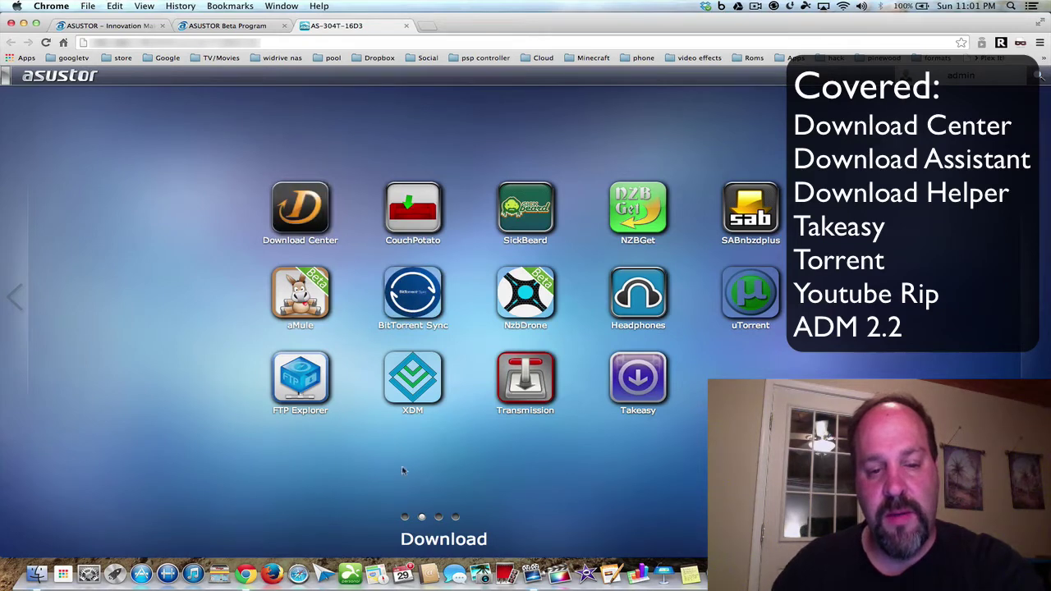
# - From the Home page, open File Explorer and view the Download folder's subfolders
pyautogui.click(405, 518)
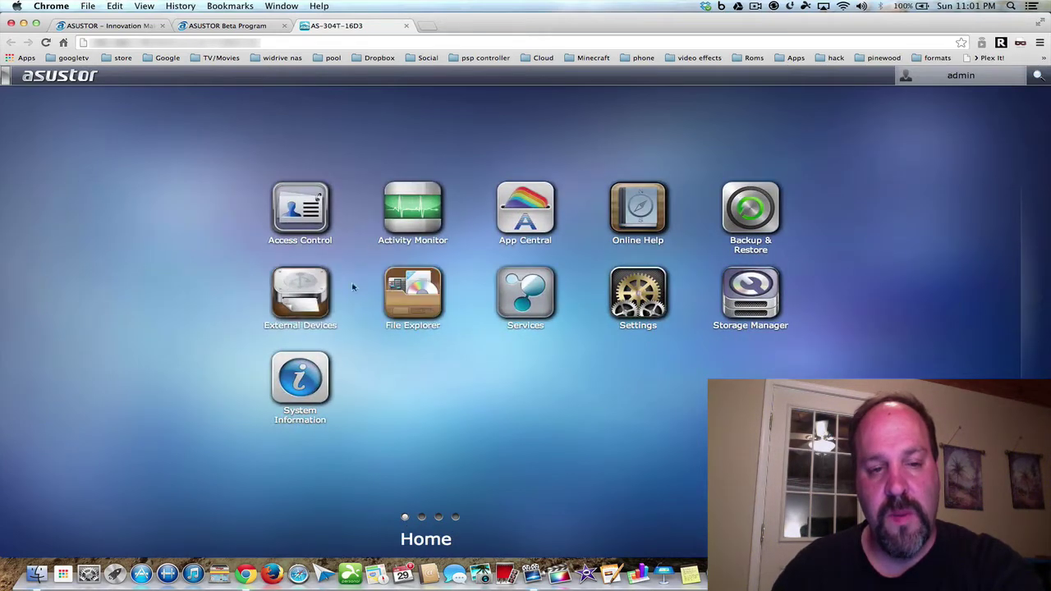
pyautogui.click(400, 296)
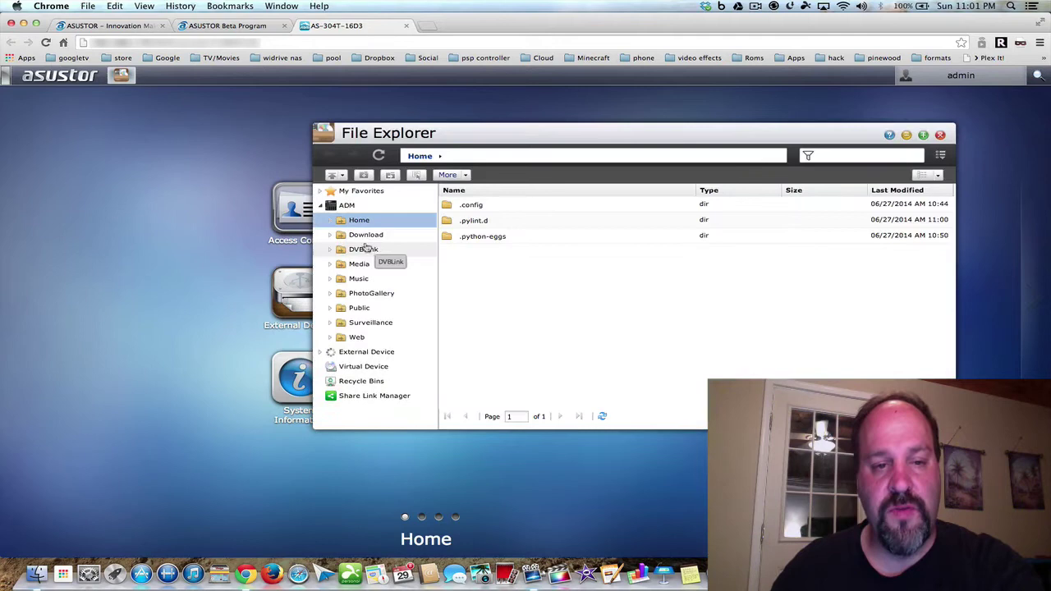
pyautogui.click(359, 235)
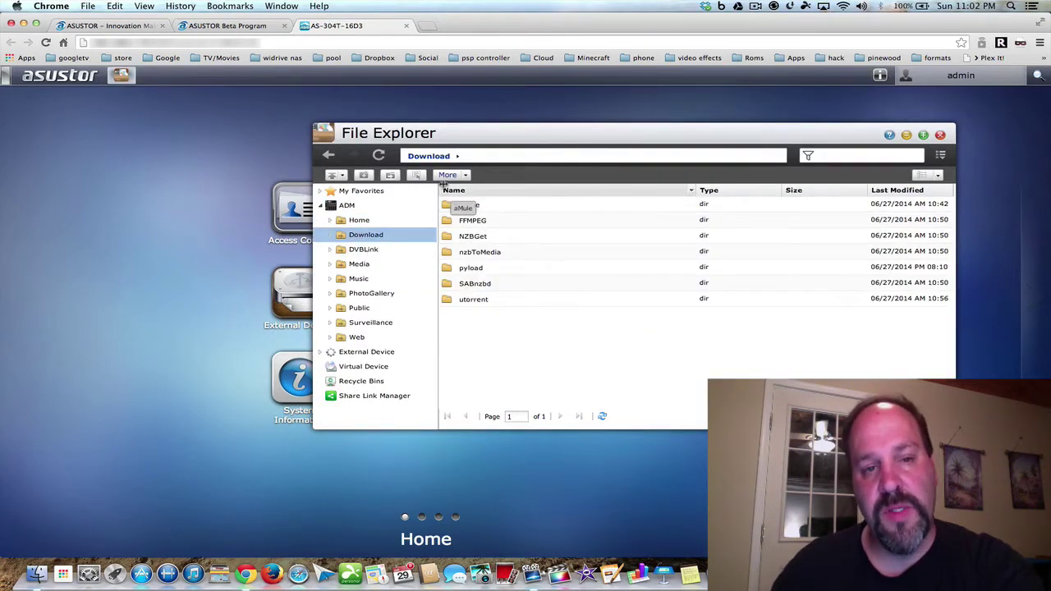
# - Dismiss the Java notice, restore File Explorer to full size, then minimize it
pyautogui.moveTo(505, 131); pyautogui.dragTo(608, 436)
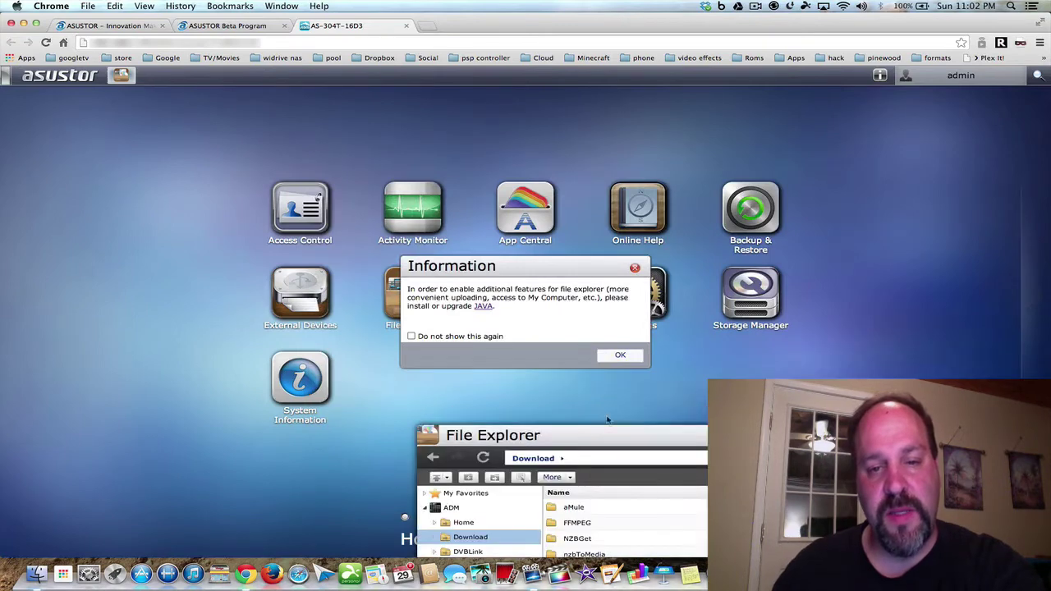
pyautogui.click(634, 269)
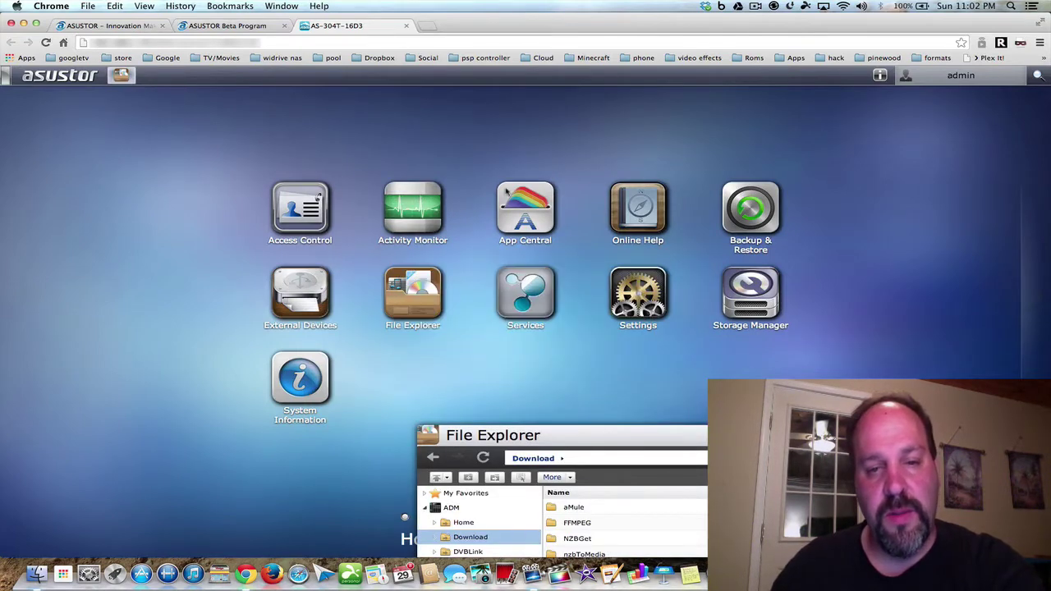
pyautogui.doubleClick(565, 436)
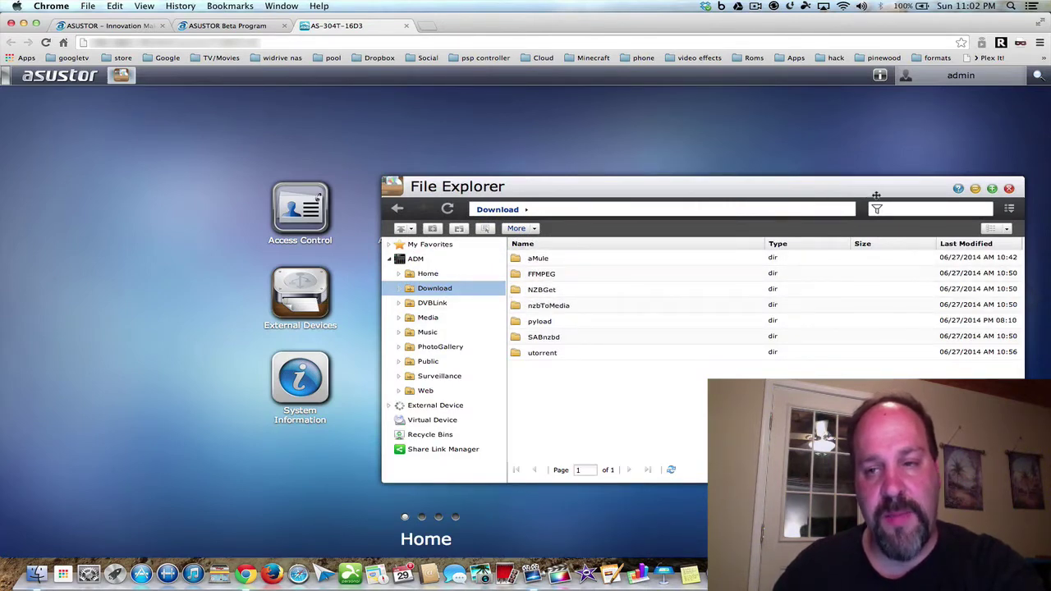
pyautogui.click(976, 189)
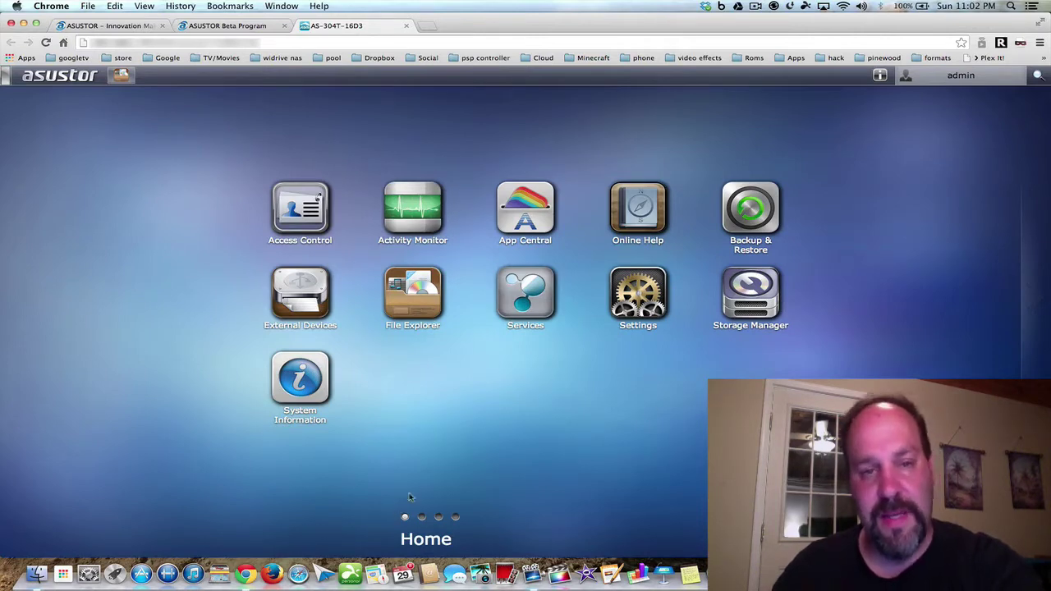
# - Browse the Download, Storage and Stream app pages, then switch to the ADM 2.2 Beta Program page
pyautogui.click(421, 517)
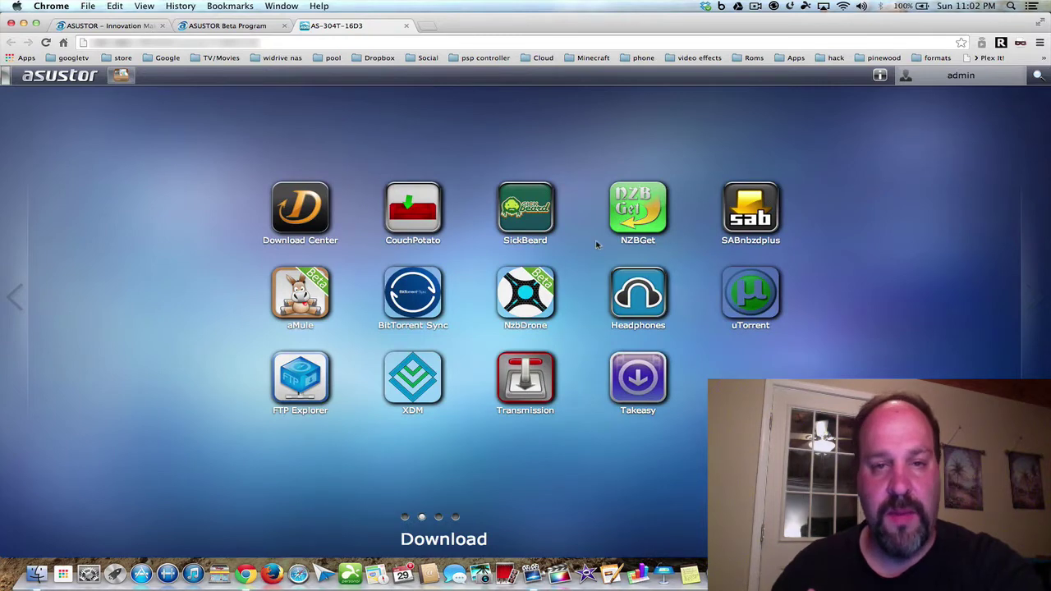
pyautogui.click(440, 518)
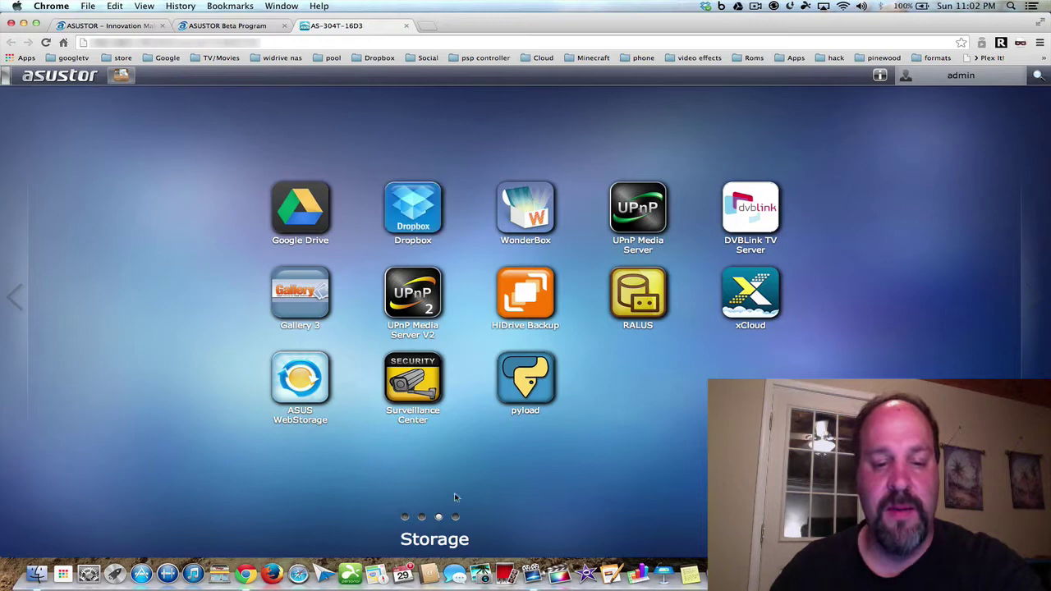
pyautogui.click(455, 518)
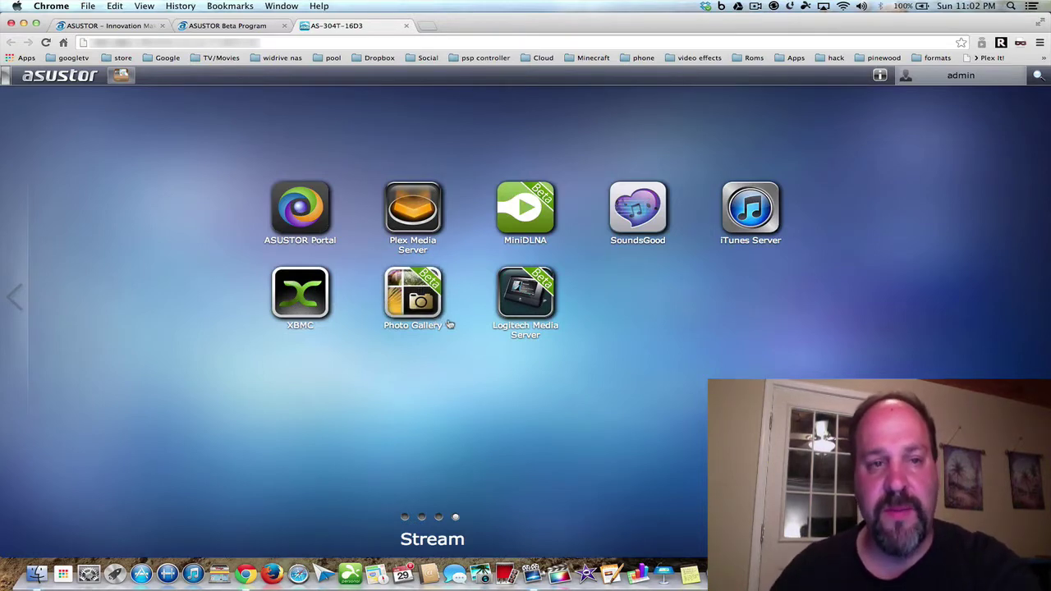
pyautogui.click(229, 25)
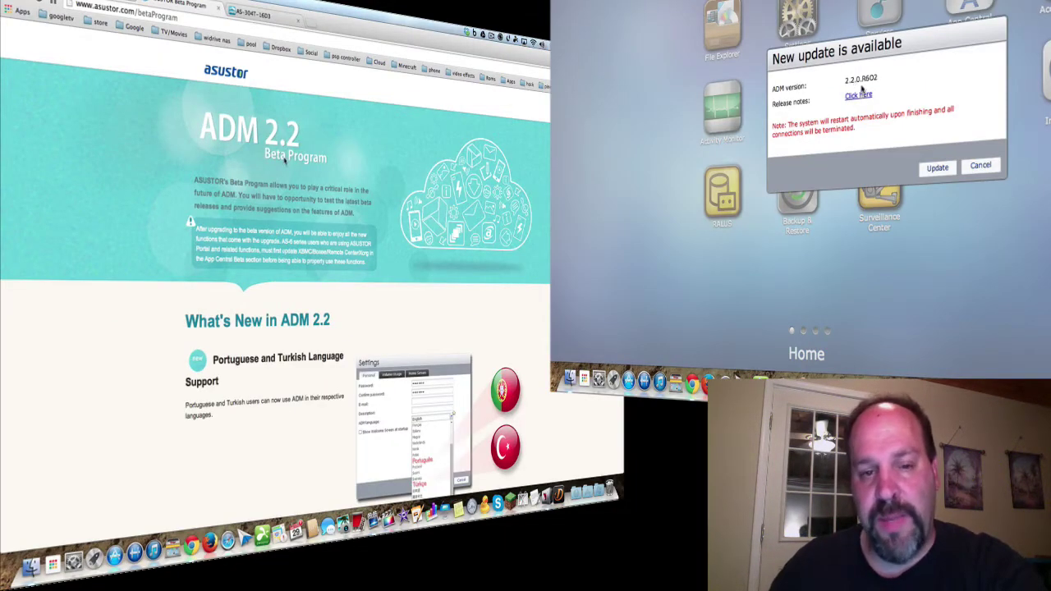
# - Scroll down through the ADM 2.2 Beta Program page
pyautogui.scroll(-2, 350, 261)
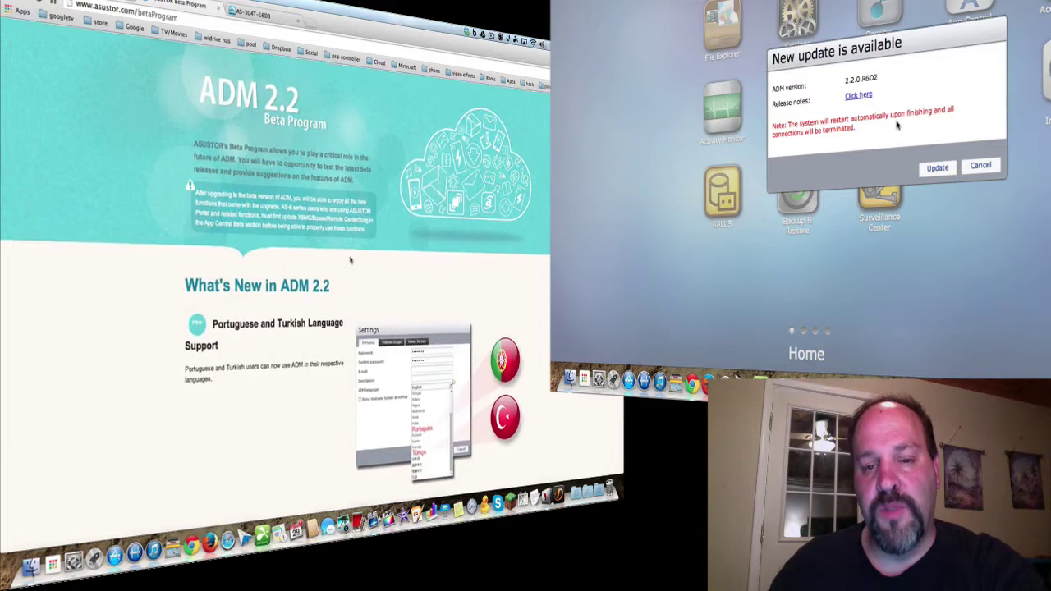
pyautogui.scroll(-5, 350, 260)
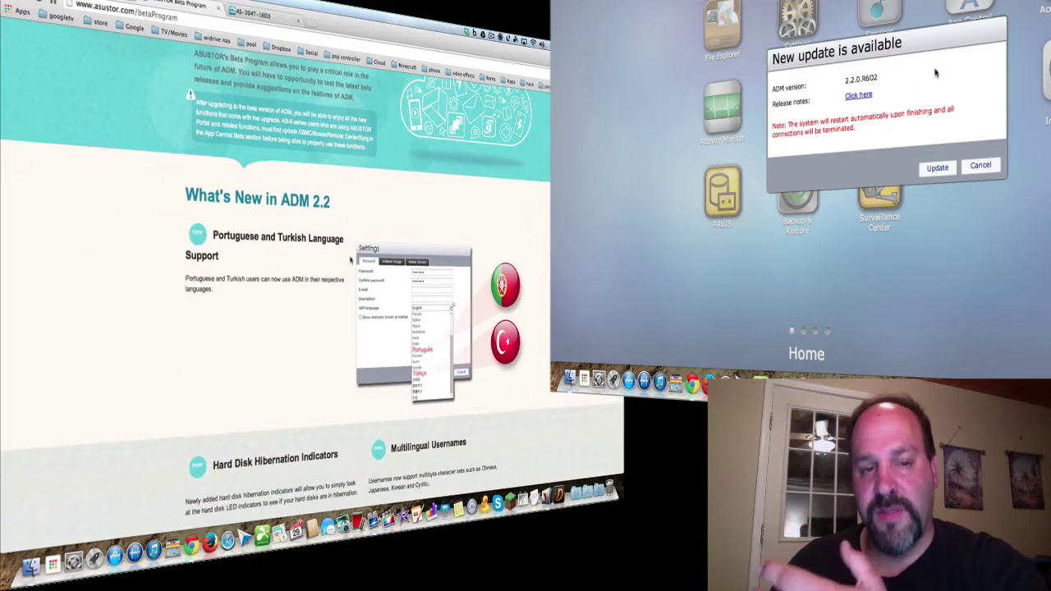
pyautogui.scroll(-2, 350, 260)
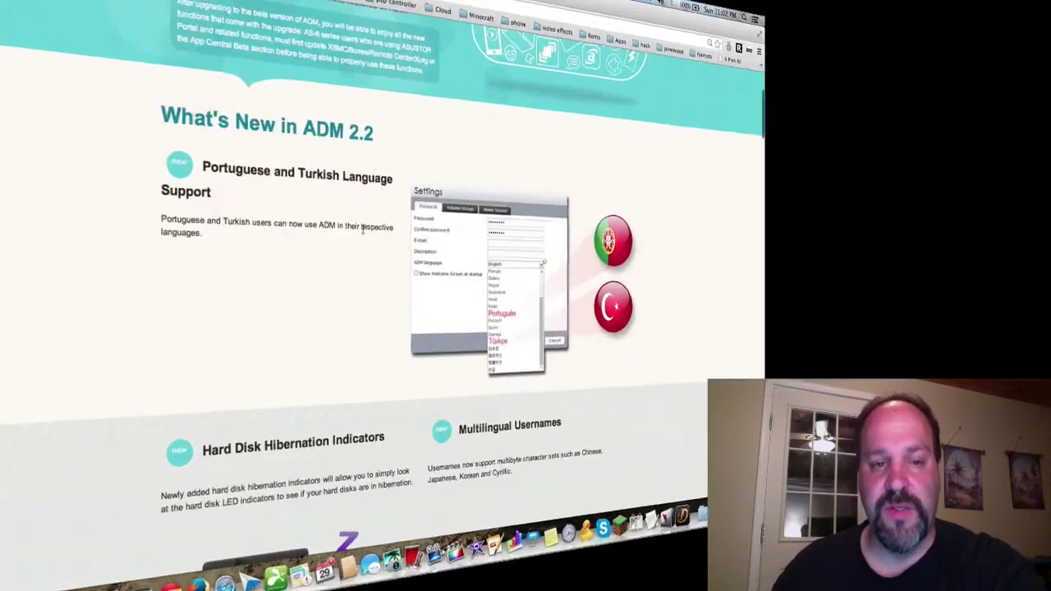
pyautogui.scroll(-1, 439, 260)
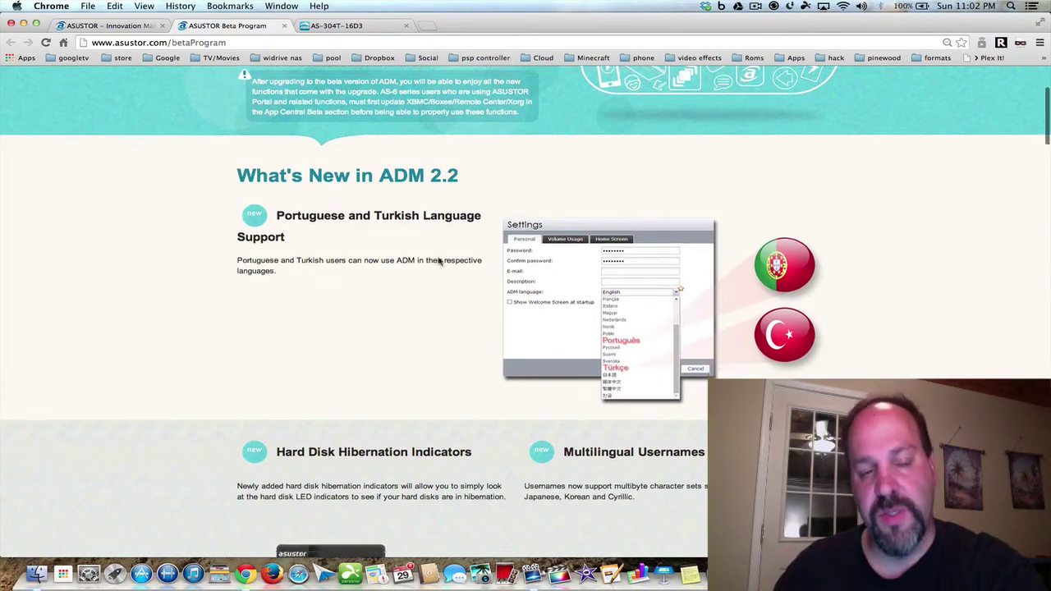
pyautogui.scroll(-10, 440, 260)
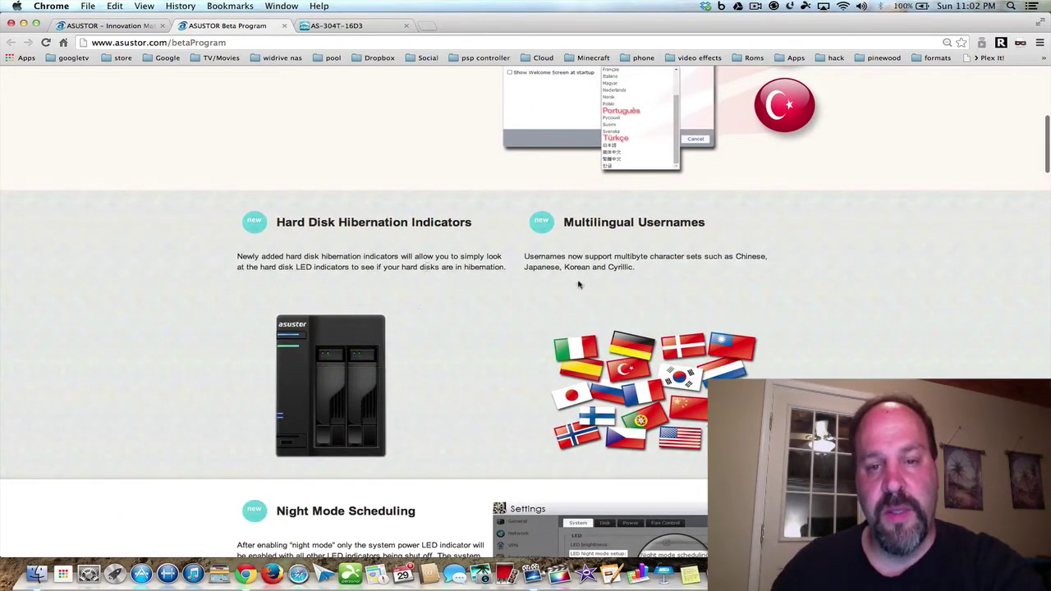
pyautogui.scroll(-2, 632, 271)
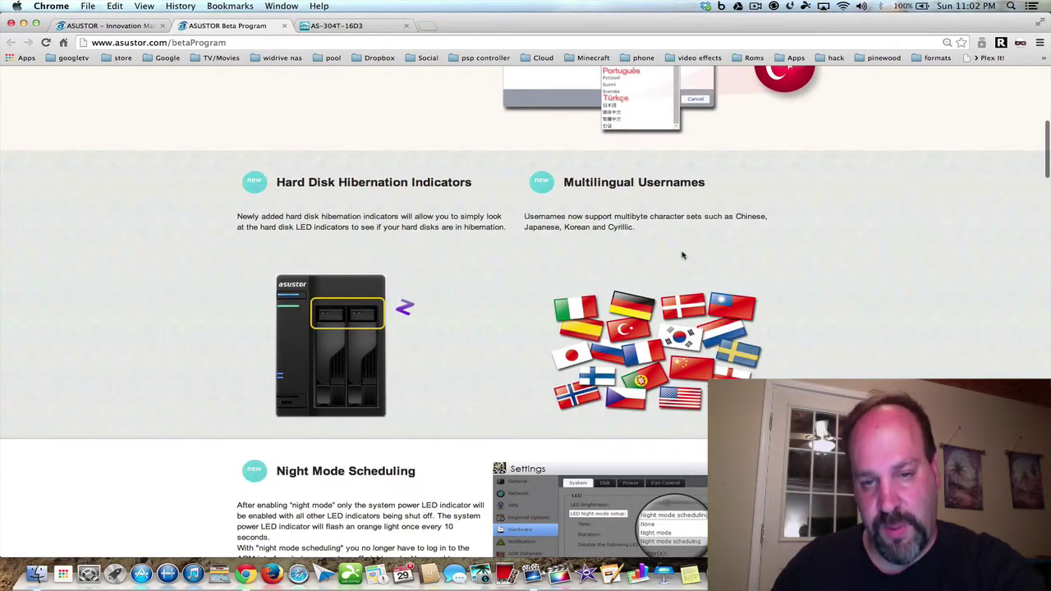
pyautogui.scroll(-12, 629, 314)
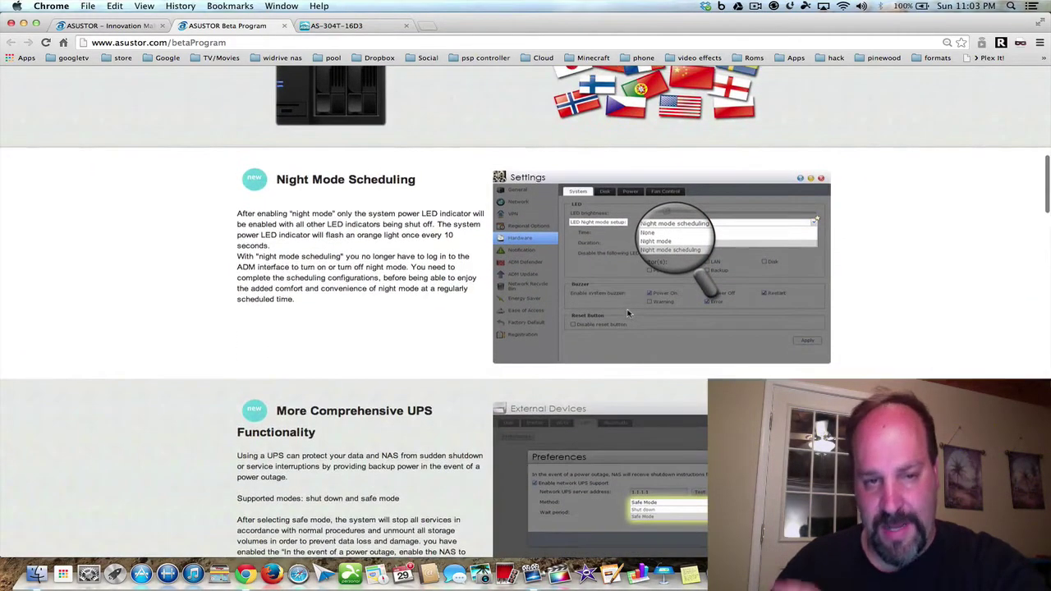
pyautogui.scroll(-10, 628, 313)
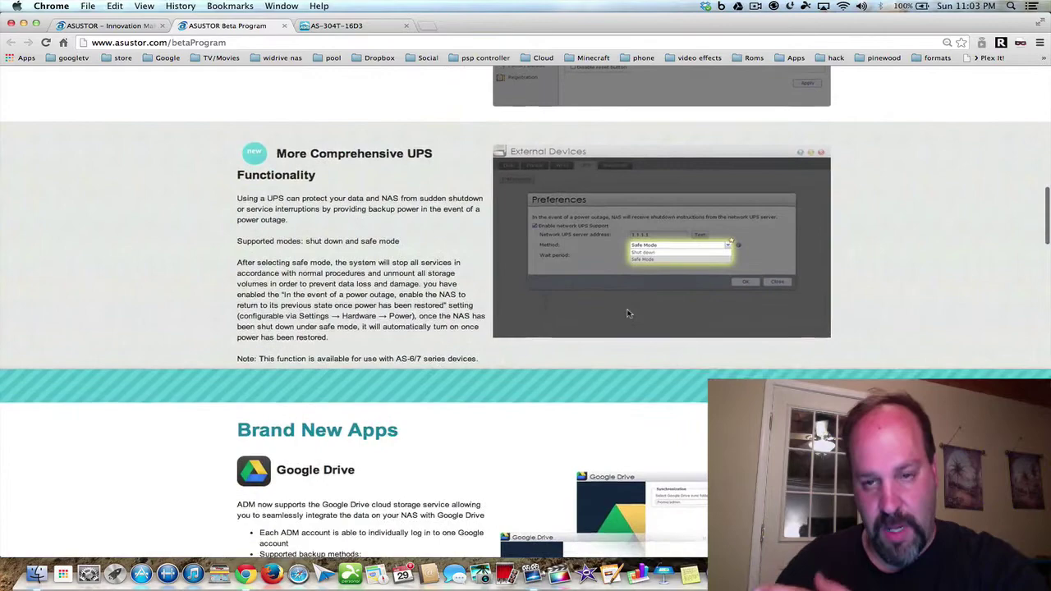
pyautogui.scroll(-10, 629, 313)
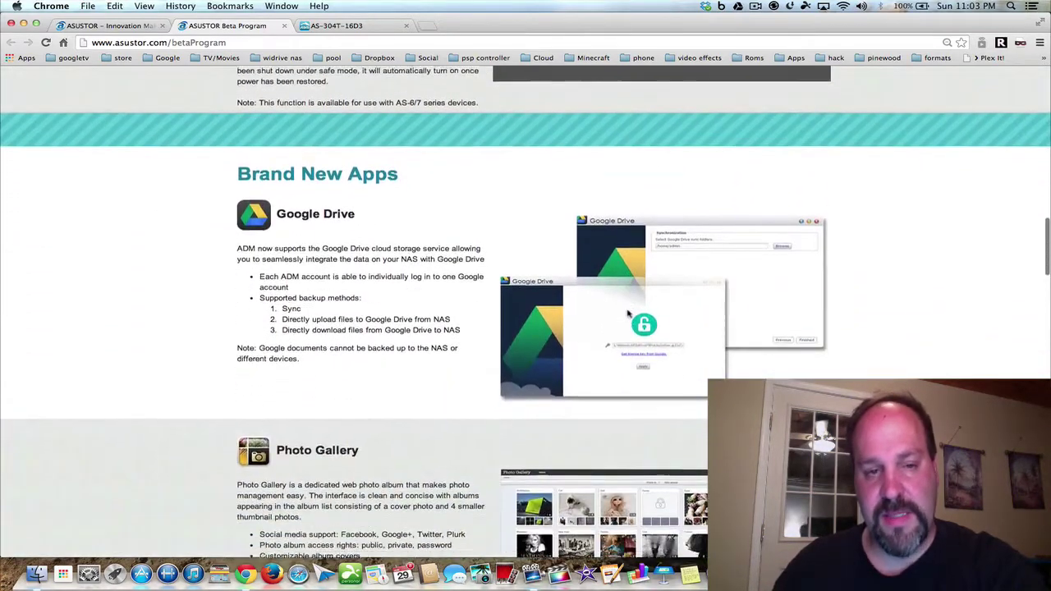
pyautogui.scroll(-1, 628, 313)
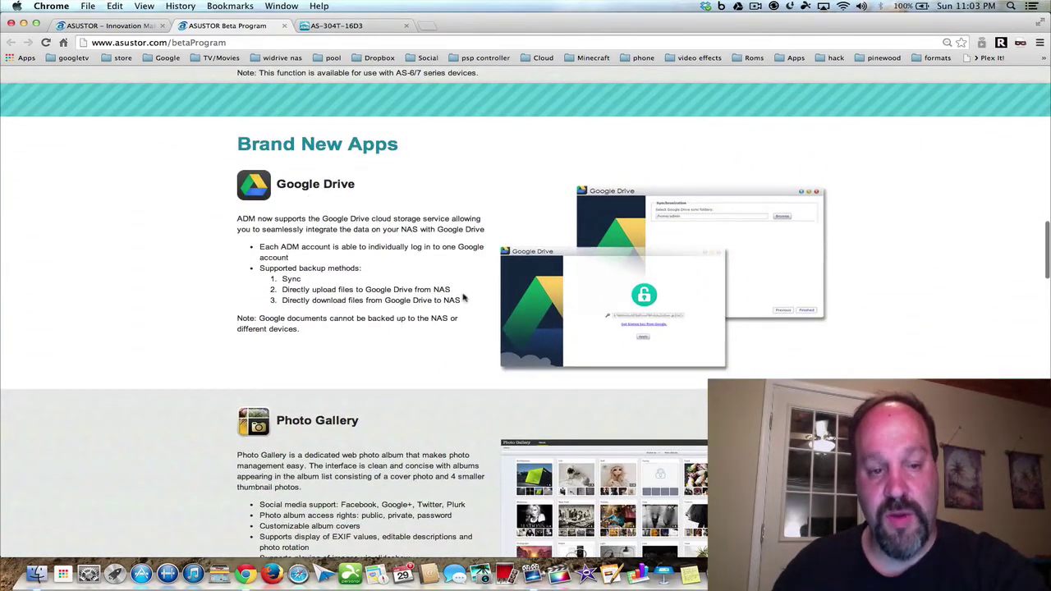
pyautogui.scroll(-16, 464, 299)
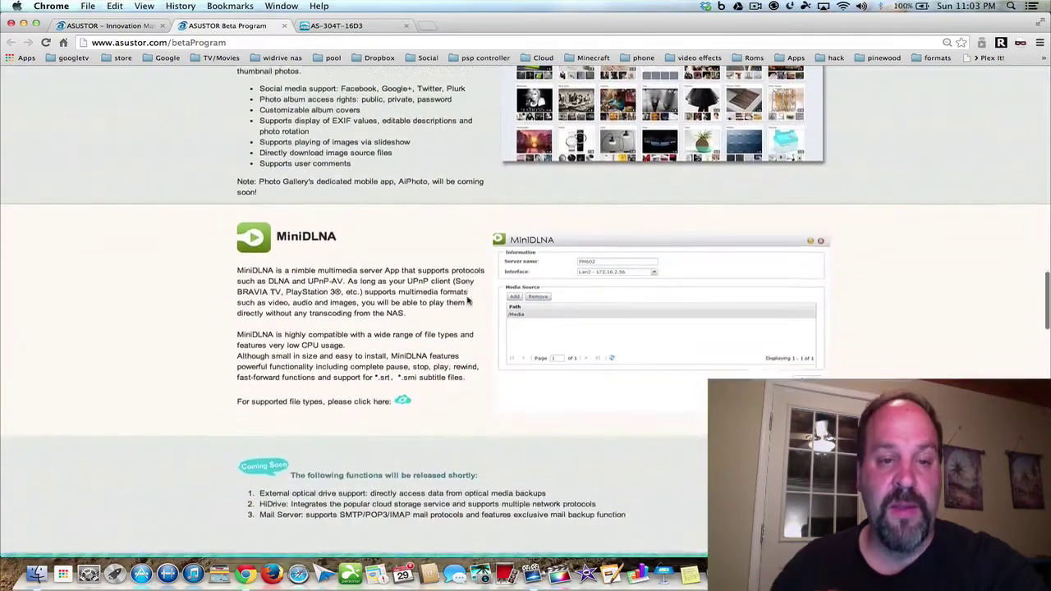
pyautogui.scroll(-10, 468, 301)
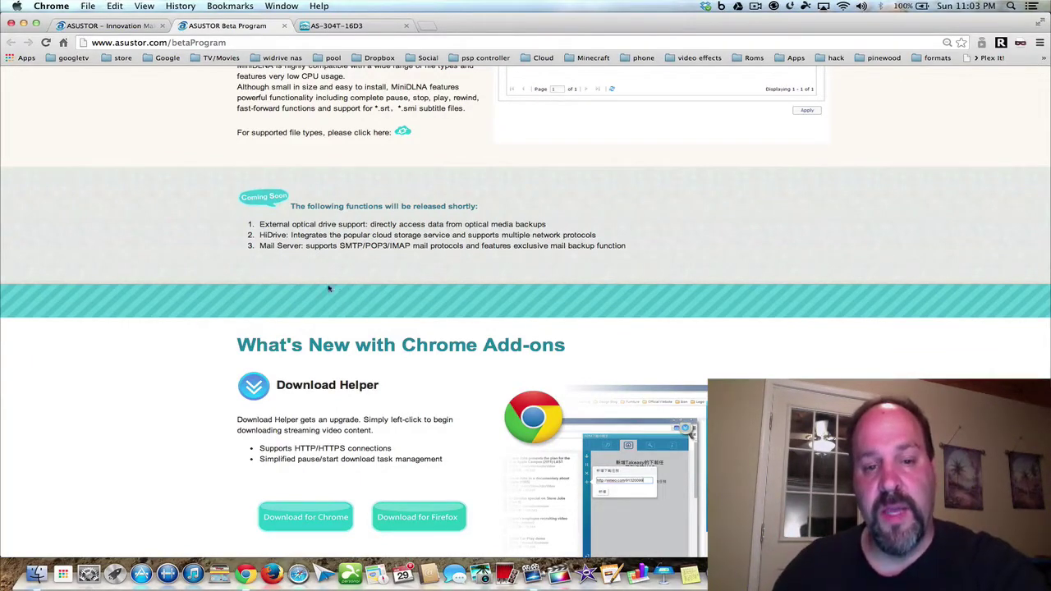
pyautogui.scroll(-8, 353, 291)
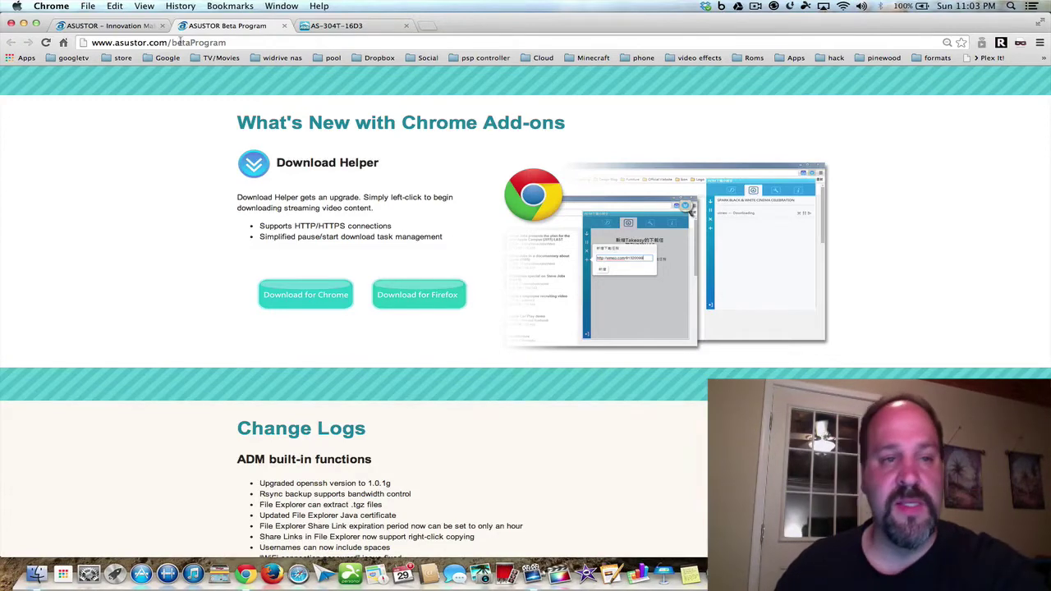
# - Check the ASUSTOR Downloads page for Download Assistant, then return to Download Helper on the Beta page
pyautogui.click(114, 27)
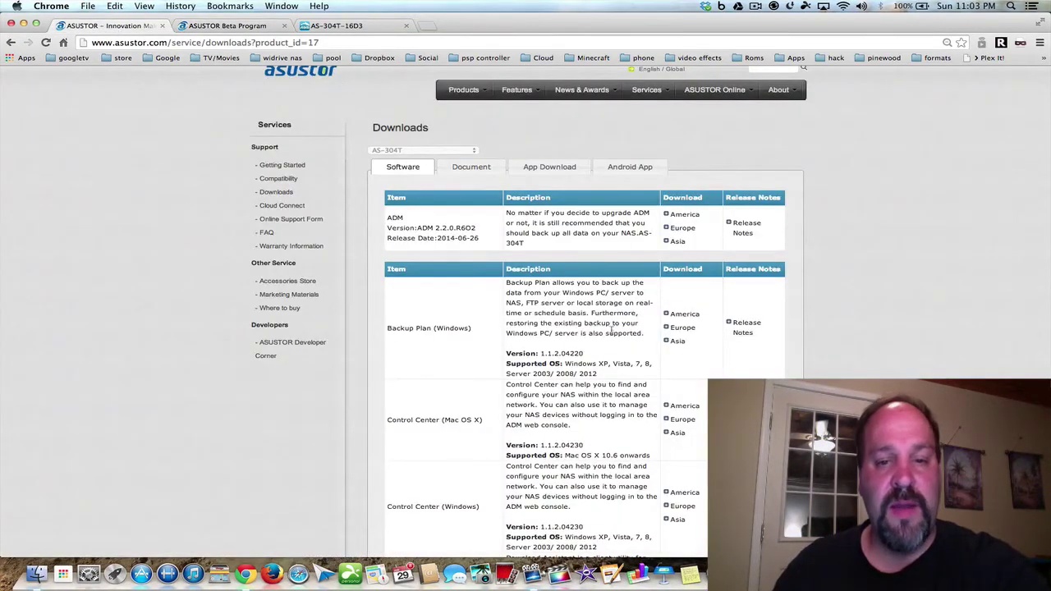
pyautogui.scroll(-5, 427, 362)
pyautogui.scroll(-3, 426, 401)
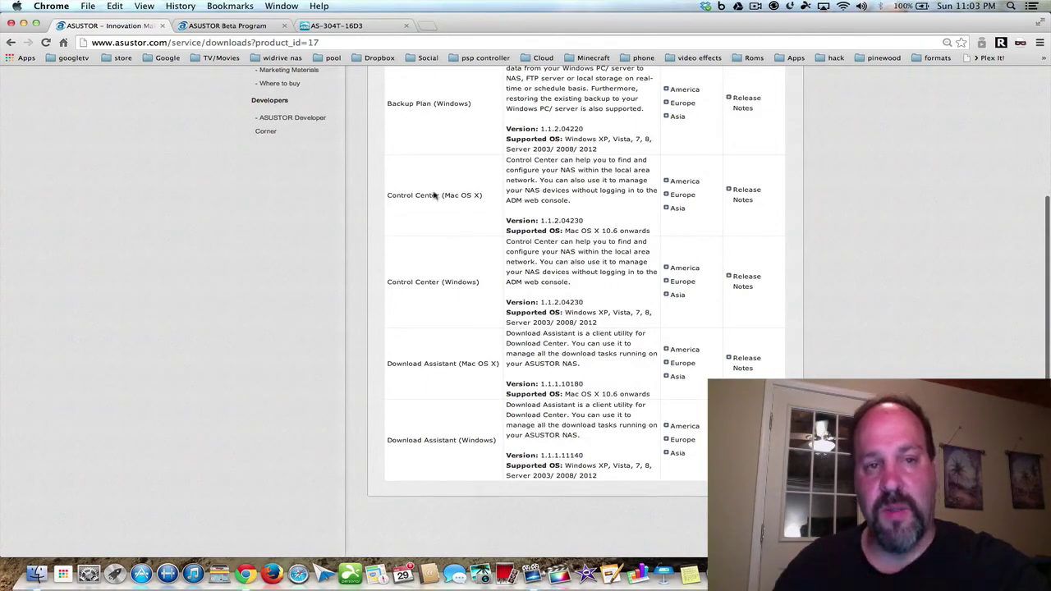
pyautogui.click(231, 33)
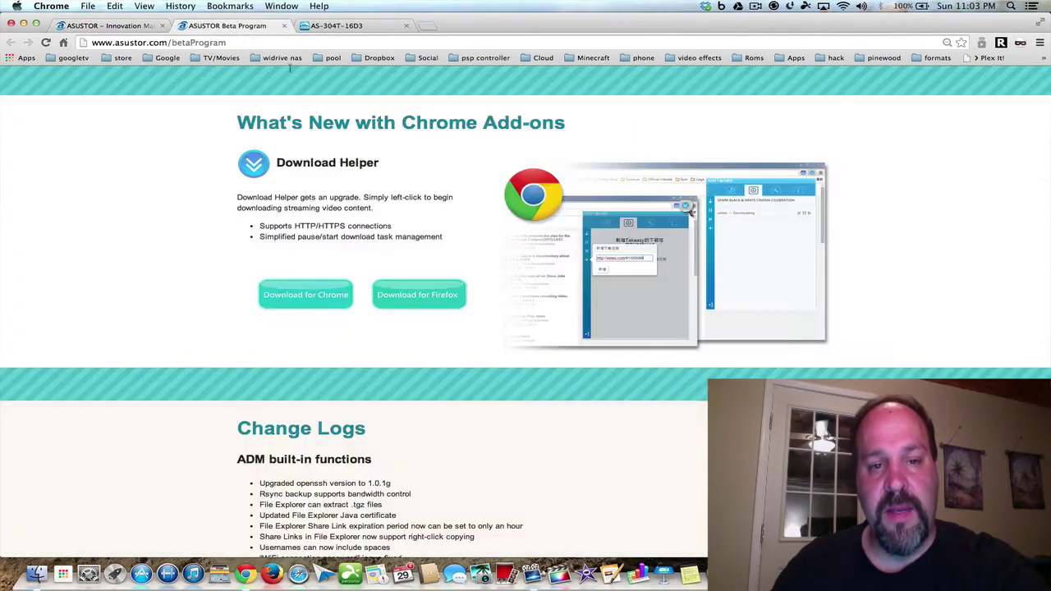
pyautogui.scroll(-3, 420, 234)
pyautogui.scroll(2, 420, 234)
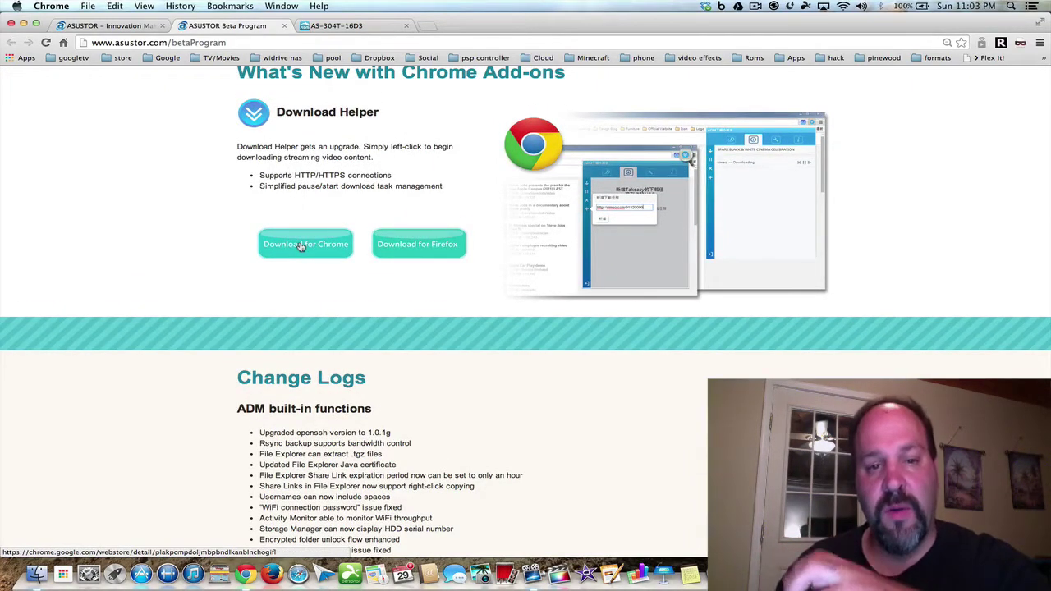
# - Install the Download Helper extension for Chrome from the Chrome Web Store
pyautogui.click(301, 245)
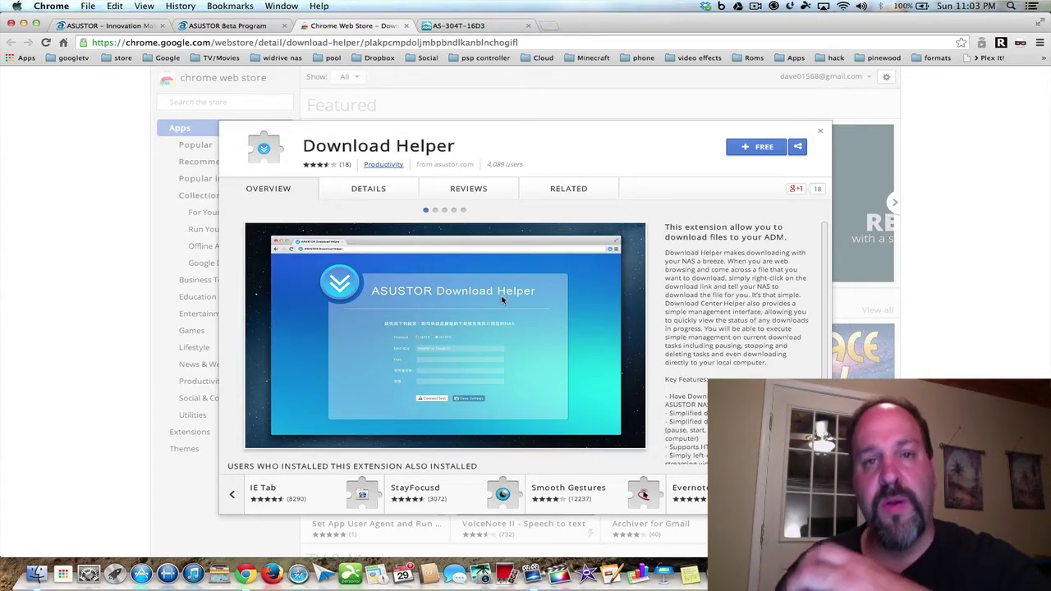
pyautogui.click(754, 147)
pyautogui.click(637, 136)
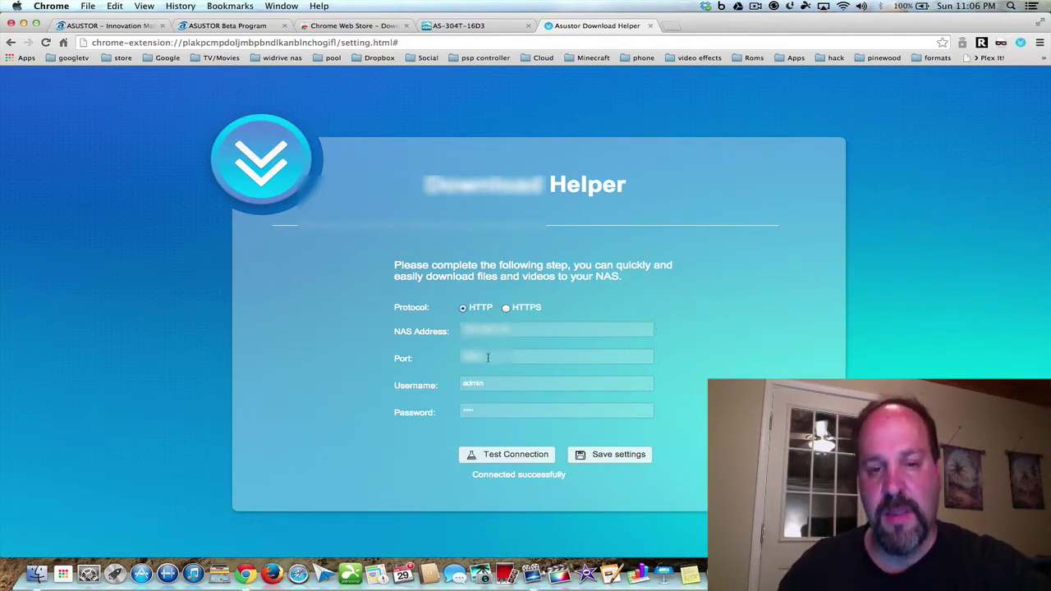
# - Save Download Helper's NAS connection settings and briefly check its toolbar task panel
pyautogui.click(585, 458)
pyautogui.click(672, 201)
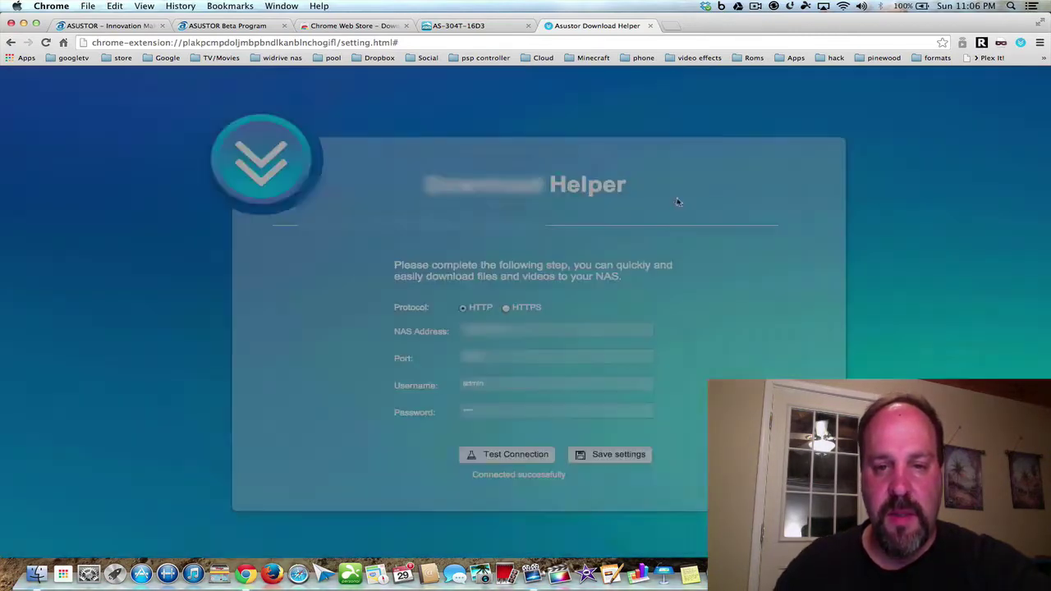
pyautogui.click(1020, 42)
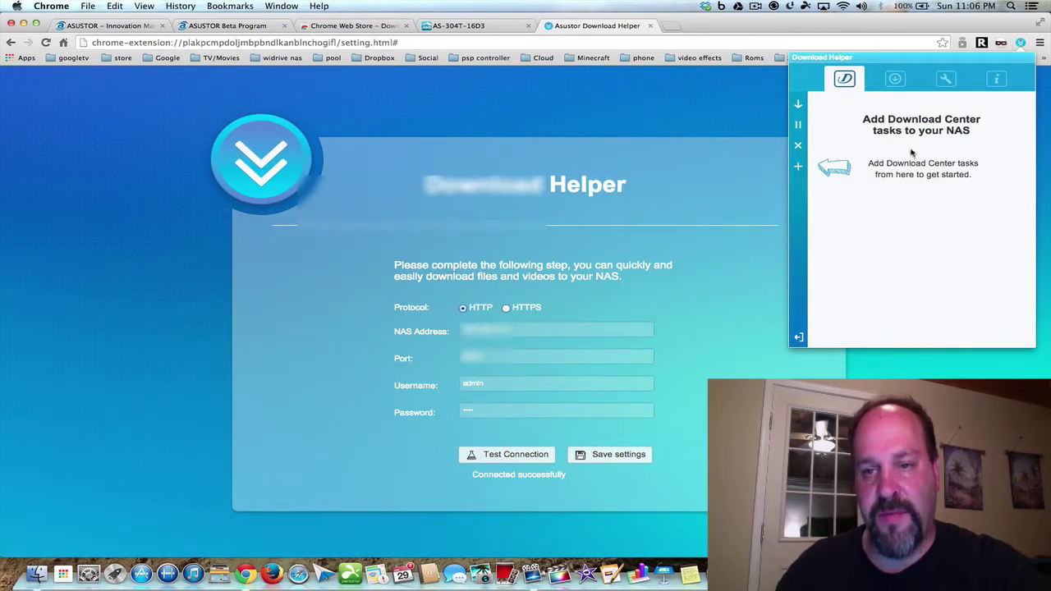
pyautogui.click(667, 128)
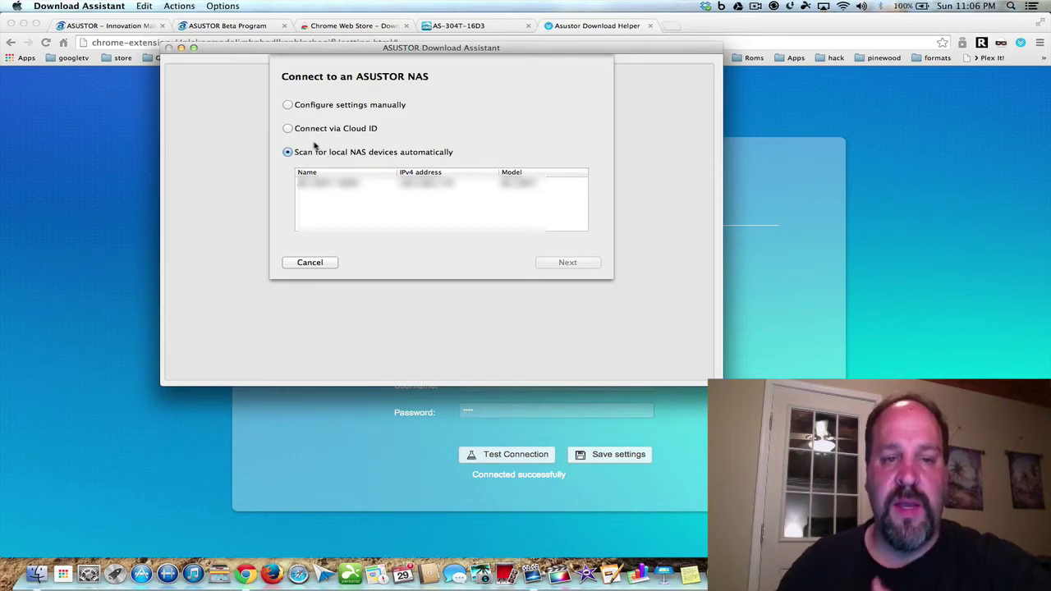
# - Connect Download Assistant to the NAS found by the local network scan
pyautogui.click(368, 184)
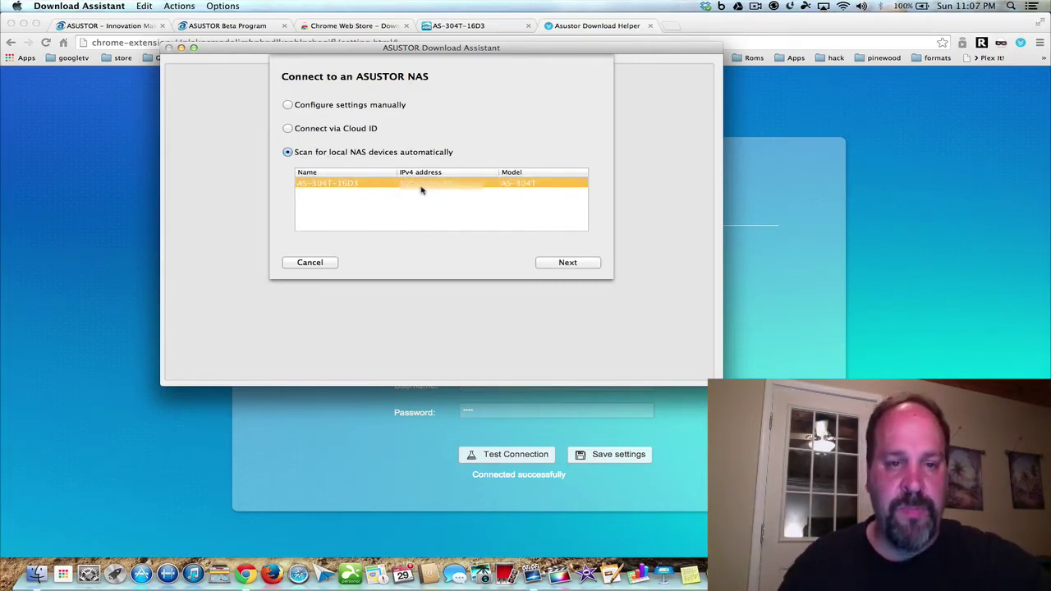
pyautogui.click(575, 265)
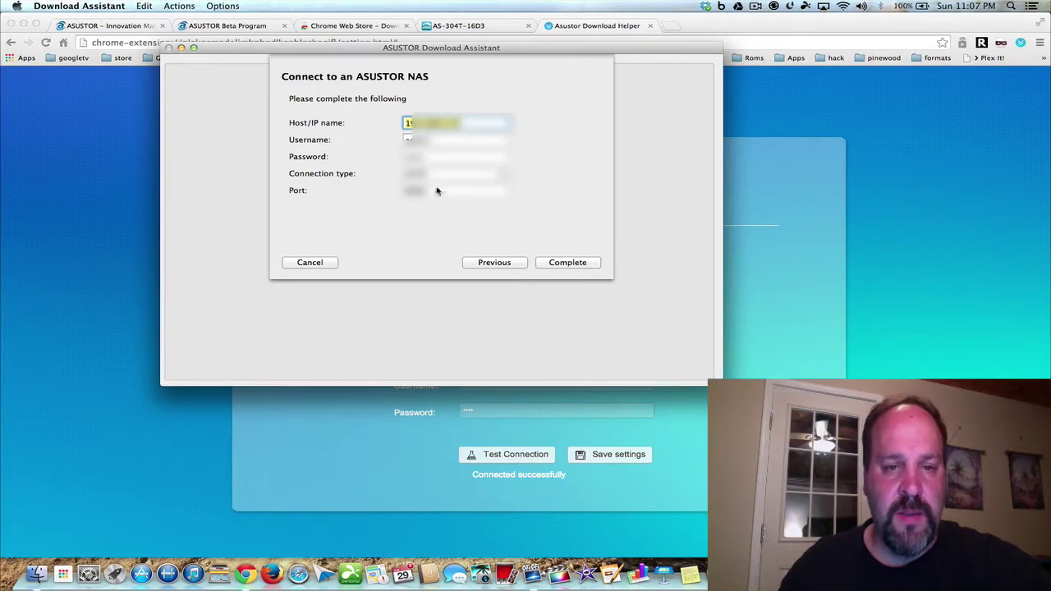
pyautogui.click(552, 262)
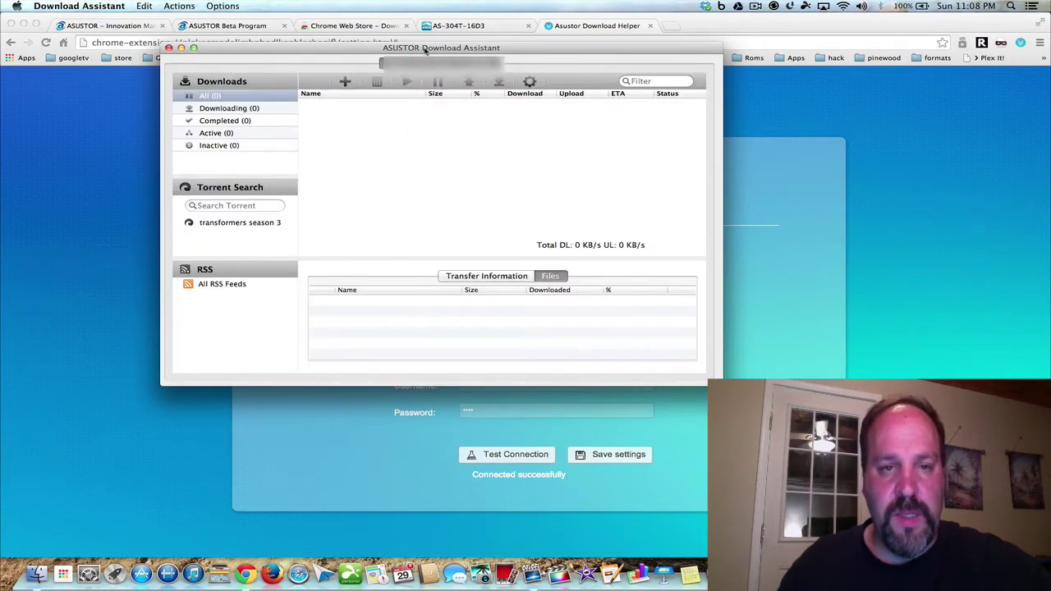
# - Move the Download Assistant window down and to the right
pyautogui.moveTo(422, 48); pyautogui.dragTo(469, 101)
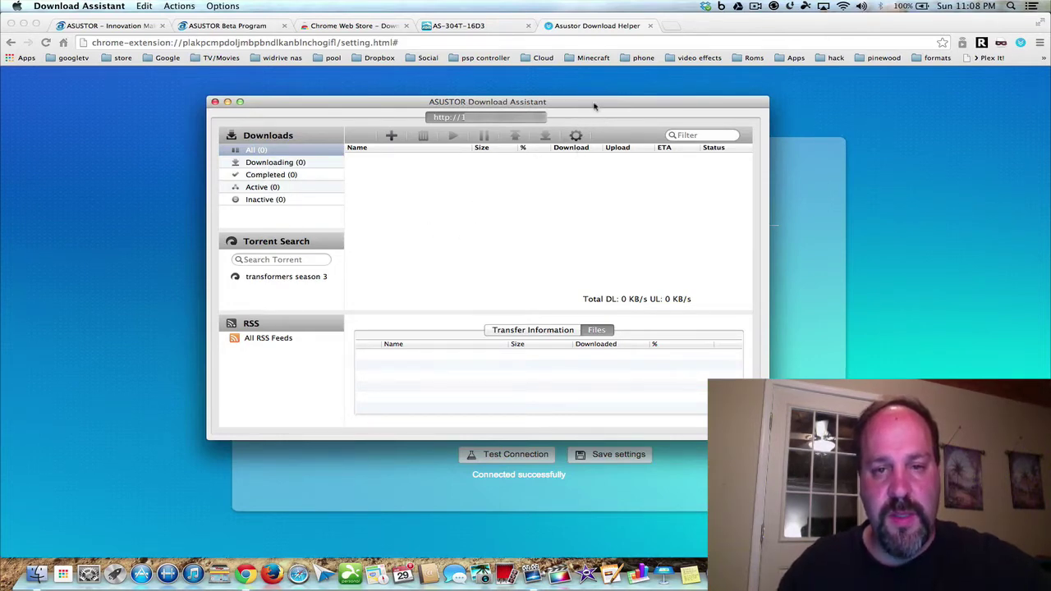
pyautogui.moveTo(595, 106); pyautogui.dragTo(626, 154)
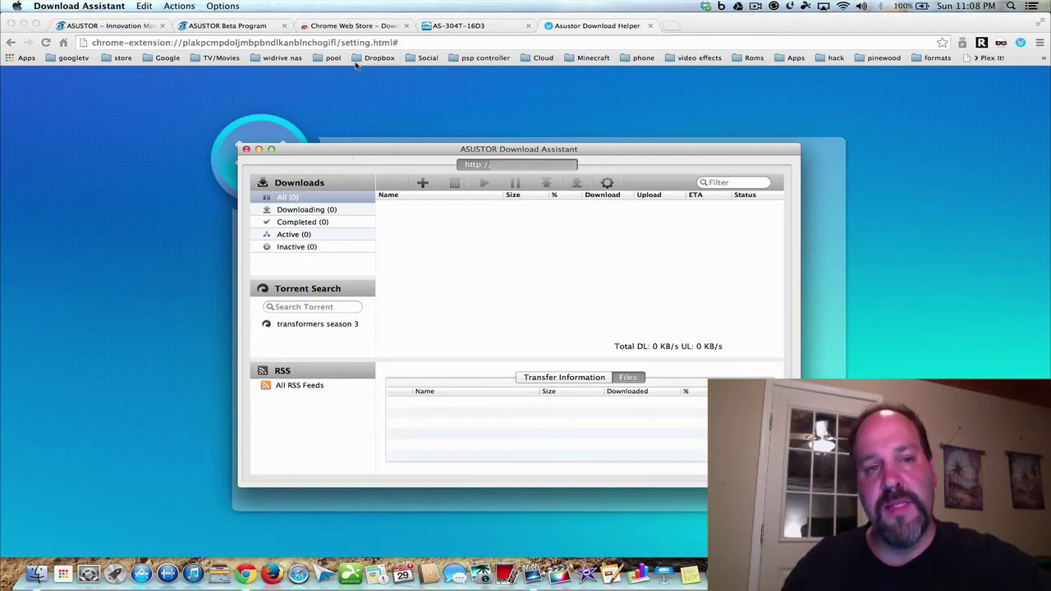
# - In a new browser tab, open the TorrentDay site from the TV/Movies bookmark folder
pyautogui.click(672, 26)
pyautogui.click(671, 26)
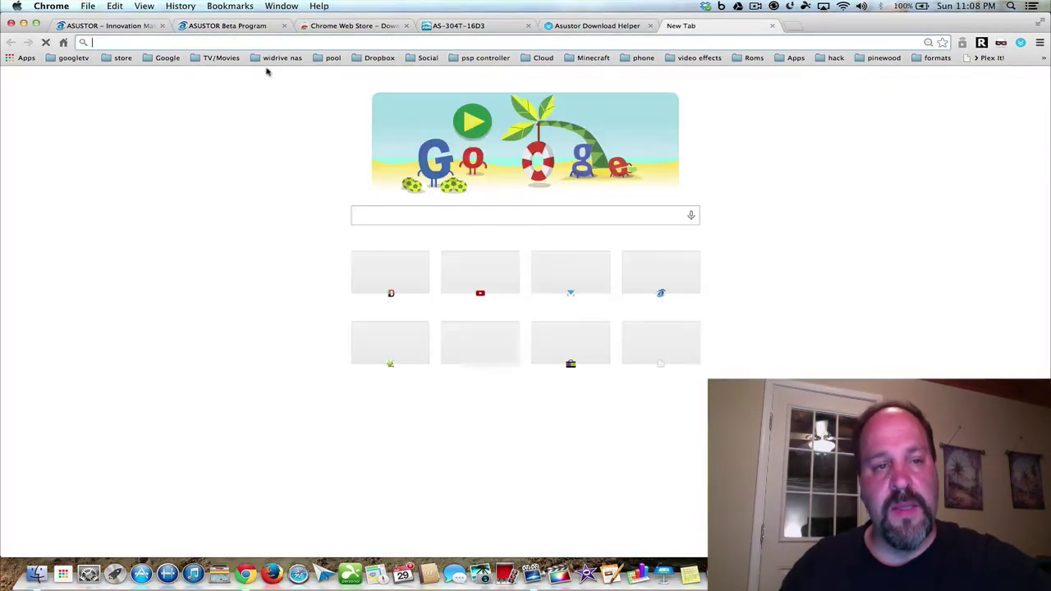
pyautogui.click(222, 58)
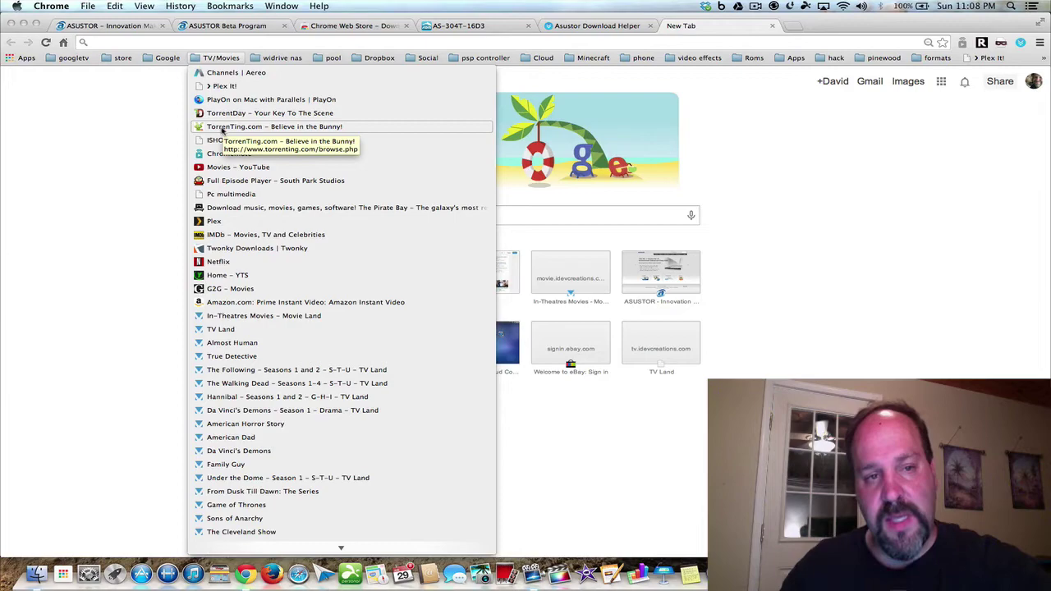
pyautogui.click(230, 112)
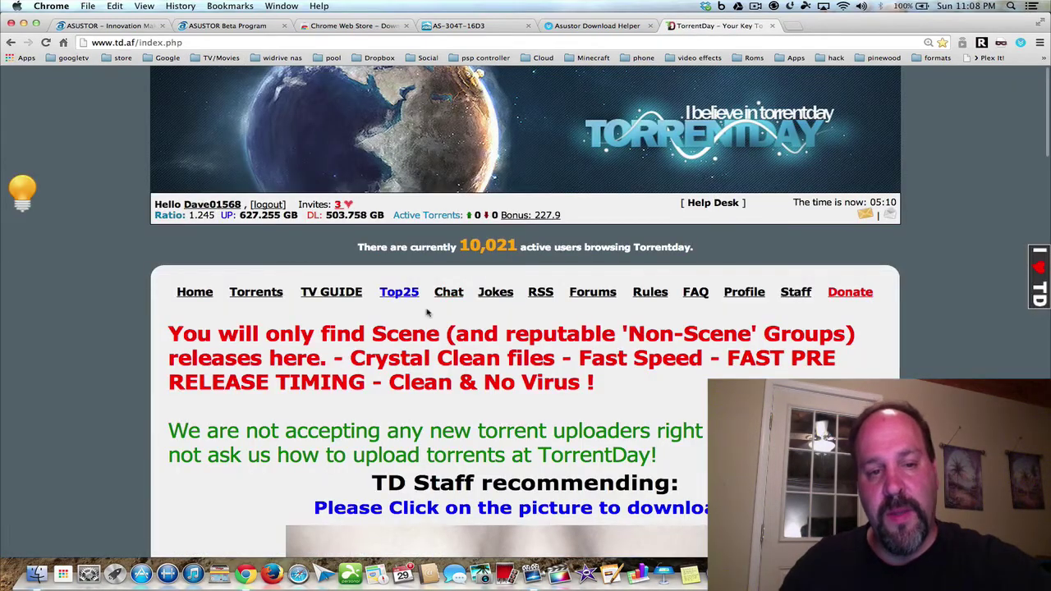
pyautogui.scroll(-5, 426, 312)
pyautogui.scroll(5, 427, 312)
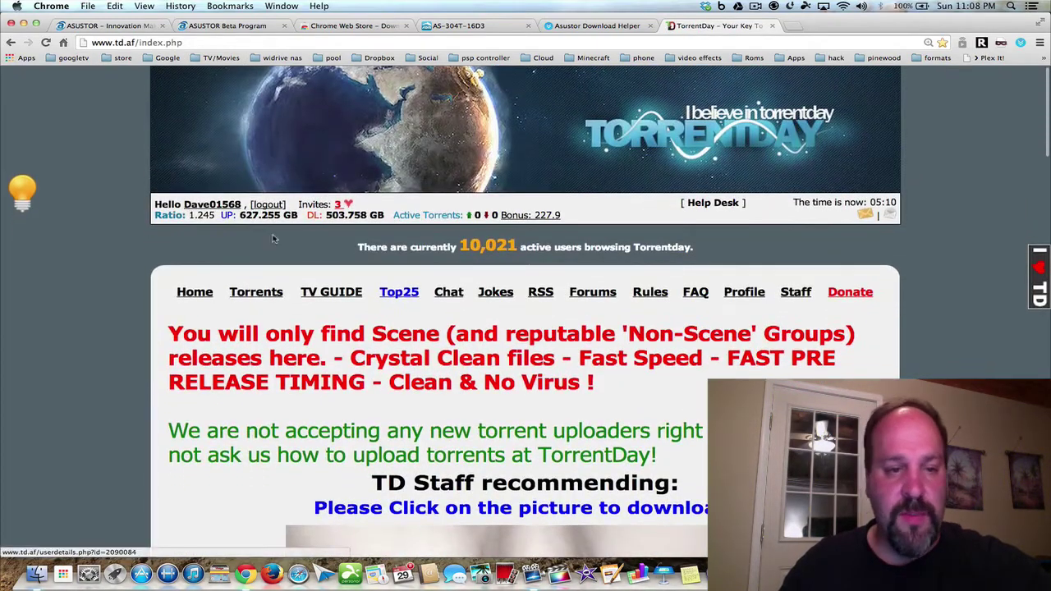
# - Download the torrent file for They Came Together 2014 HDRip XviD-ViP3R from the Torrents listing
pyautogui.click(255, 292)
pyautogui.scroll(-3, 386, 361)
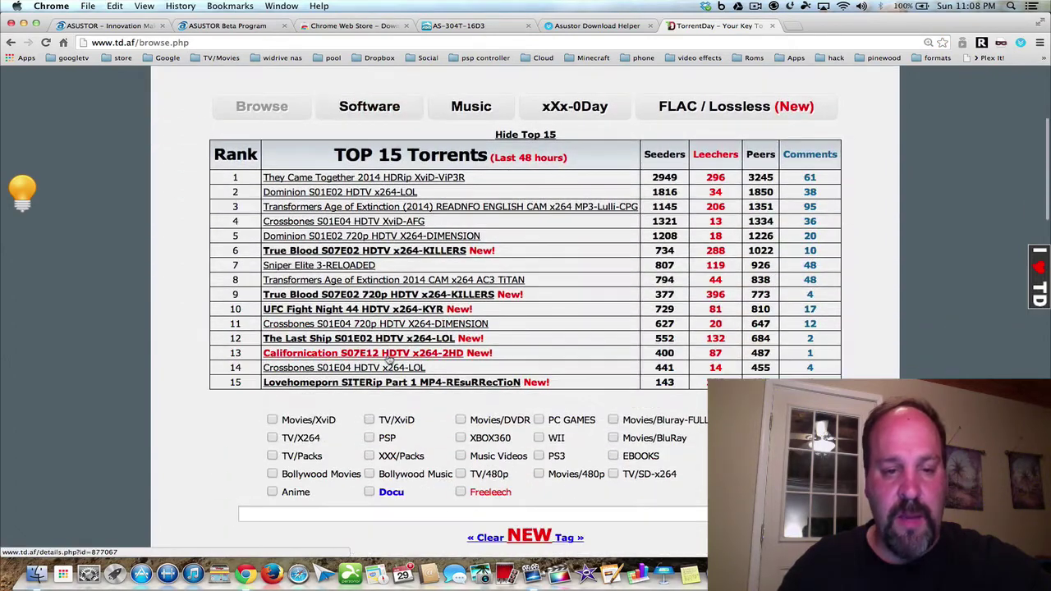
pyautogui.click(364, 178)
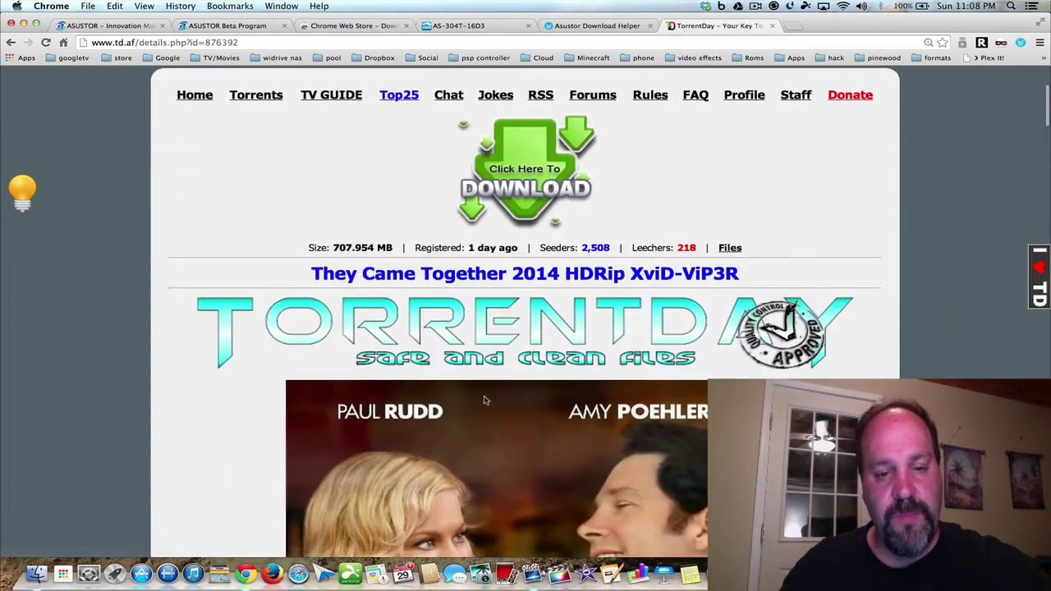
pyautogui.click(514, 196)
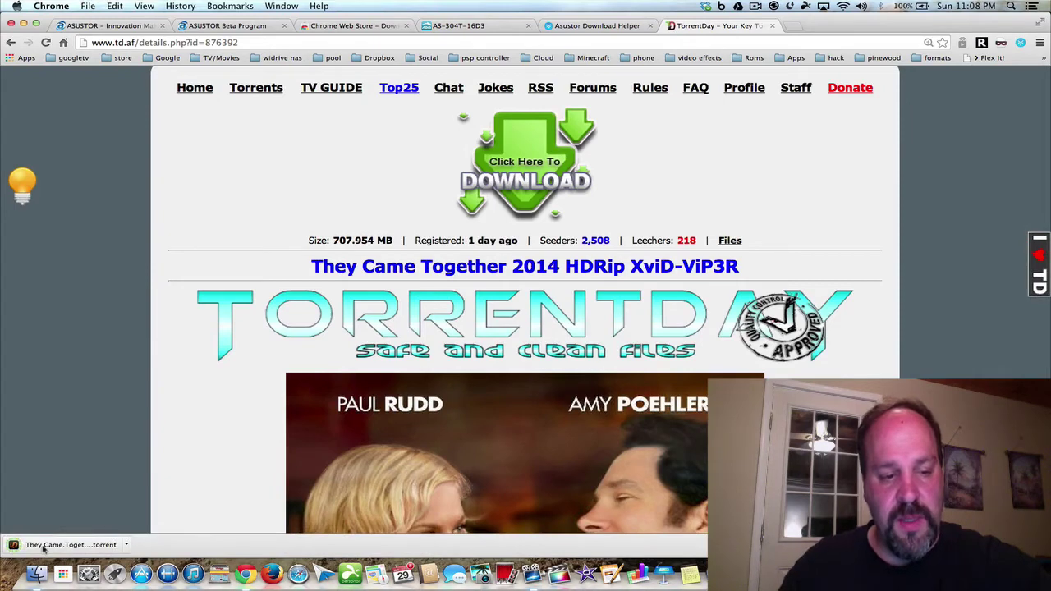
# - Send the They Came Together torrent to the NAS via Download Assistant and show Downloading tasks
pyautogui.click(47, 547)
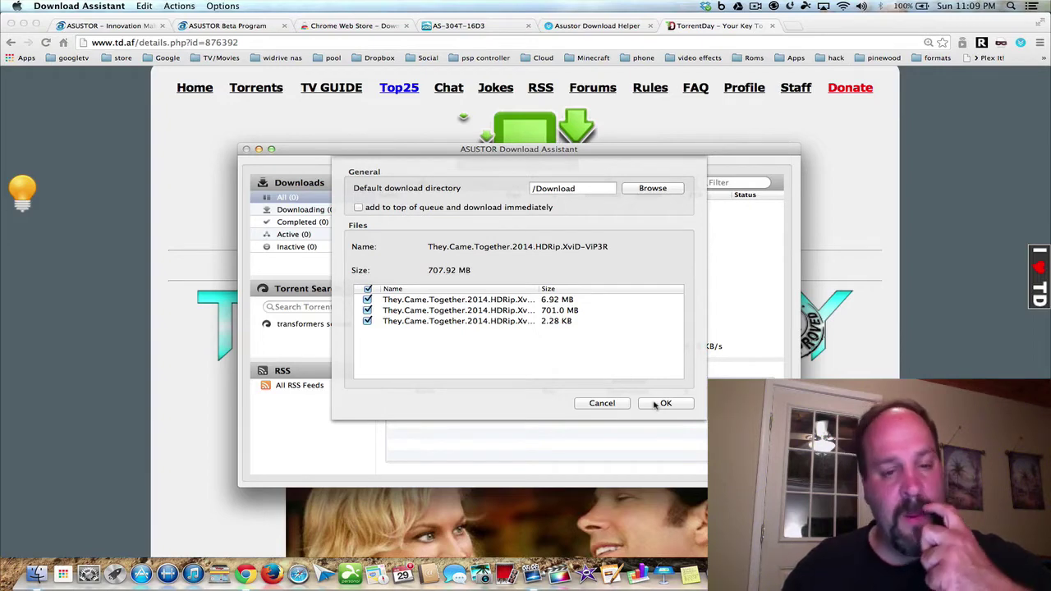
pyautogui.click(657, 403)
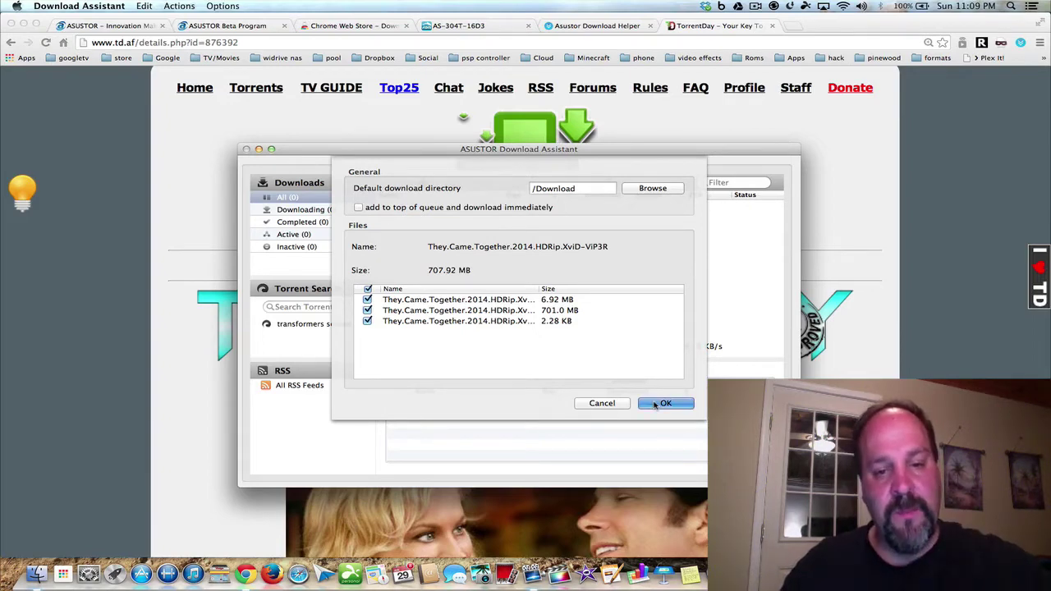
pyautogui.click(663, 401)
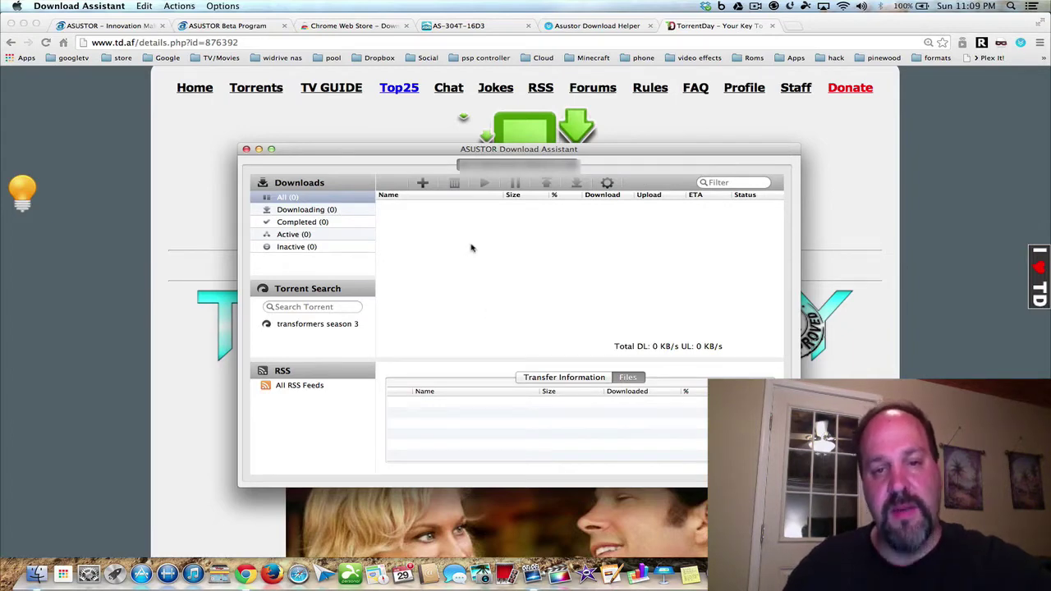
pyautogui.click(325, 211)
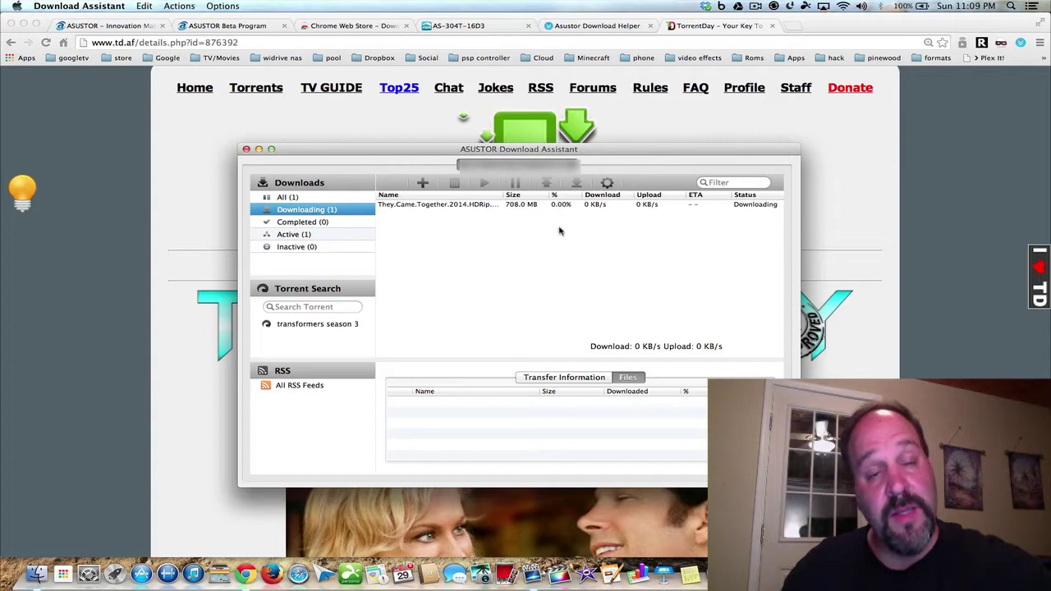
# - View the new torrent's file details, then switch to the AS-304T-16D3 NAS management tab
pyautogui.click(525, 204)
pyautogui.click(431, 29)
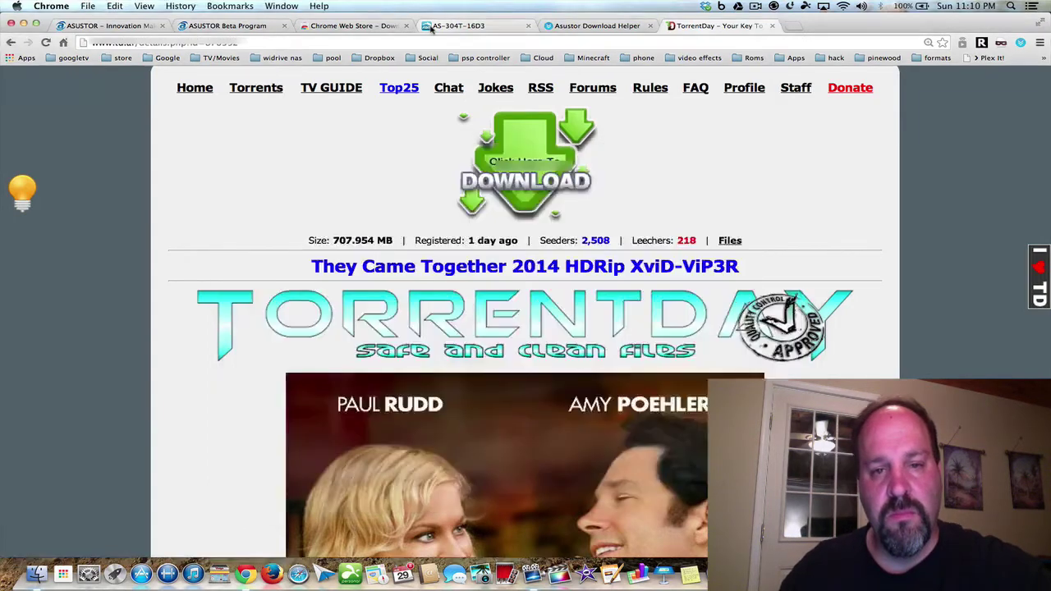
pyautogui.click(431, 27)
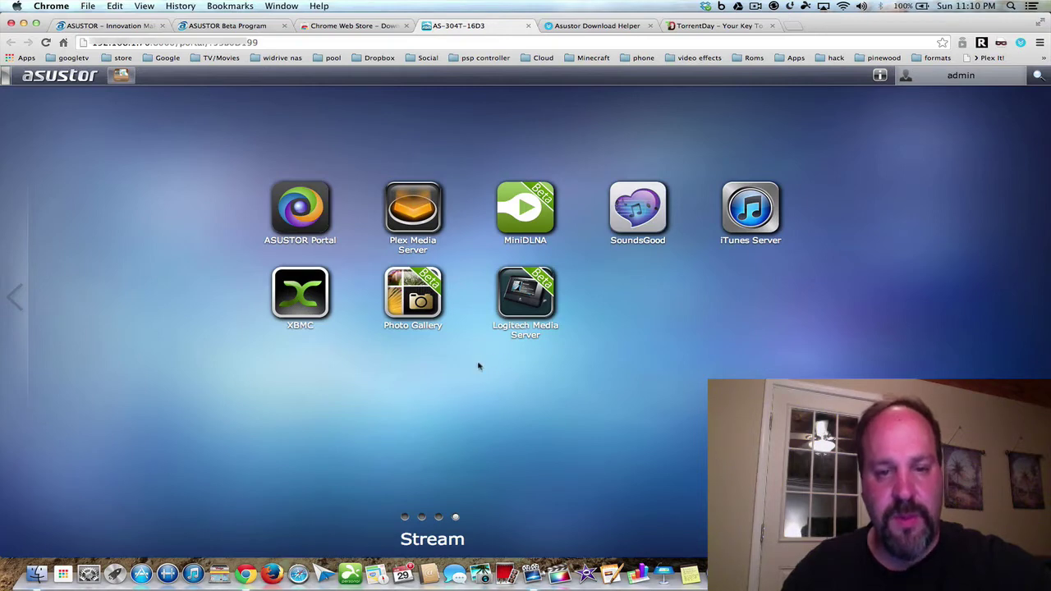
# - Open Download Center from the Download apps page, list Downloading tasks, and open Download Helper
pyautogui.click(422, 519)
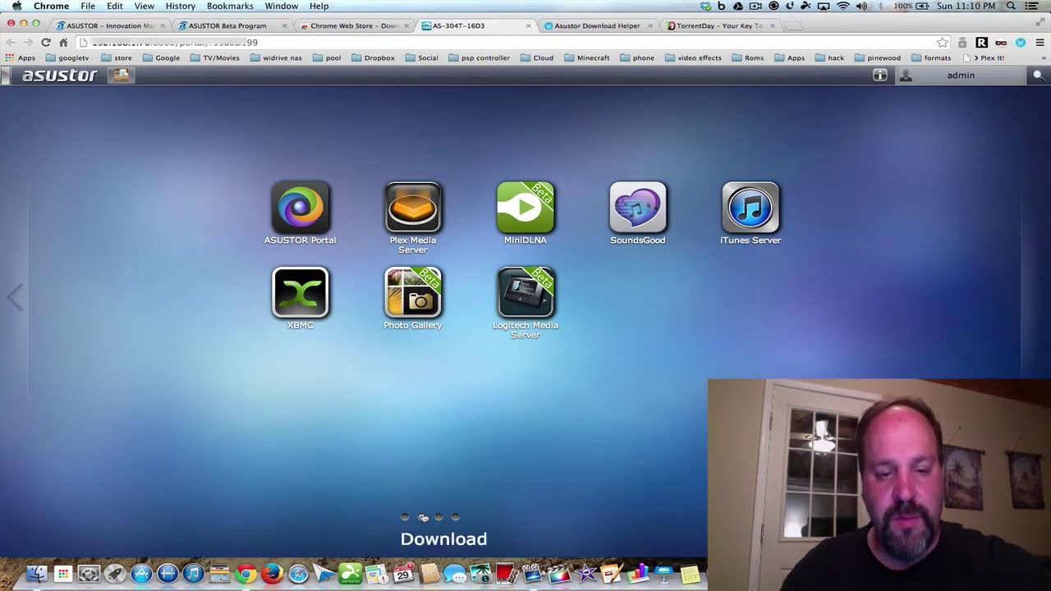
pyautogui.click(312, 199)
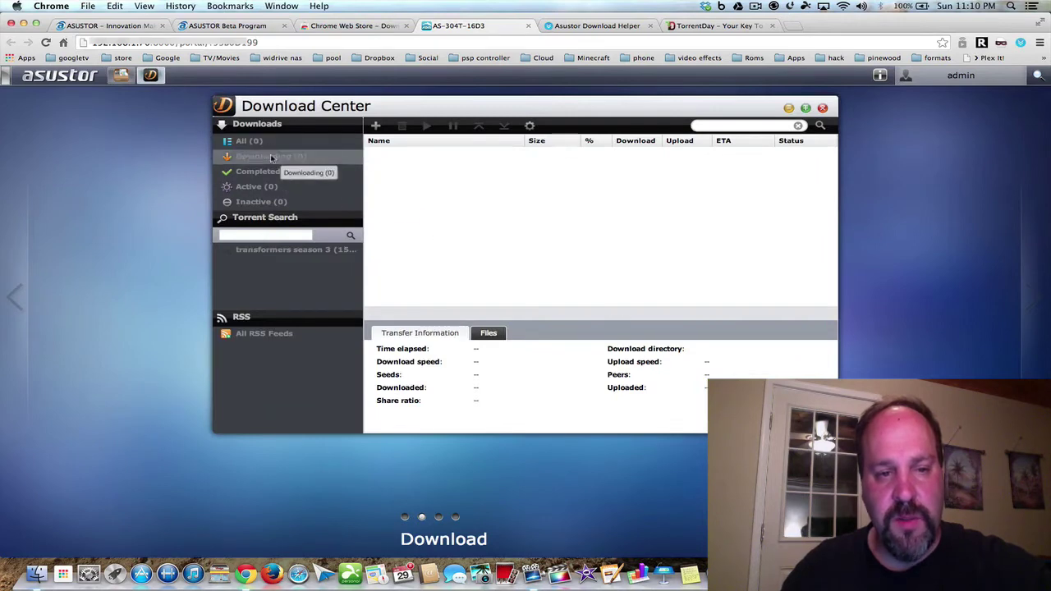
pyautogui.click(279, 156)
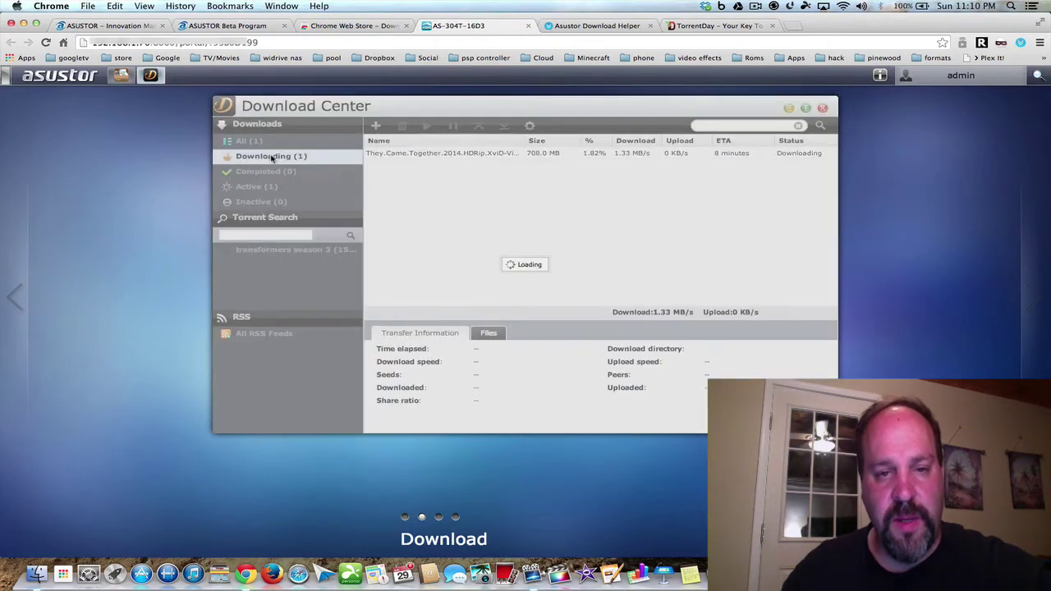
pyautogui.click(1020, 42)
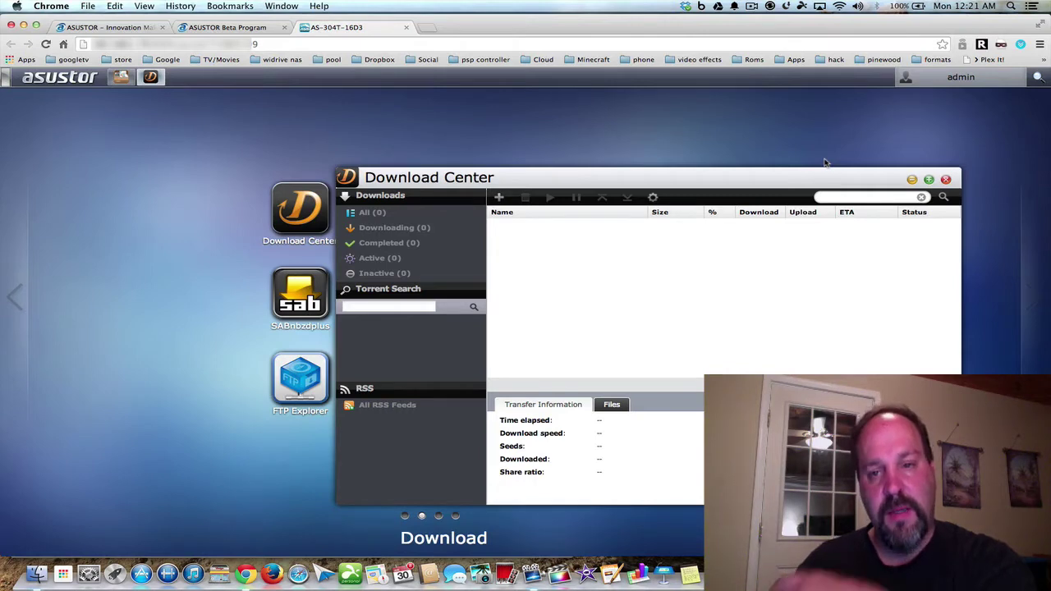
# - Move Download Center up and left, glance at the Download Helper popup, and open File Explorer
pyautogui.moveTo(778, 178); pyautogui.dragTo(767, 150)
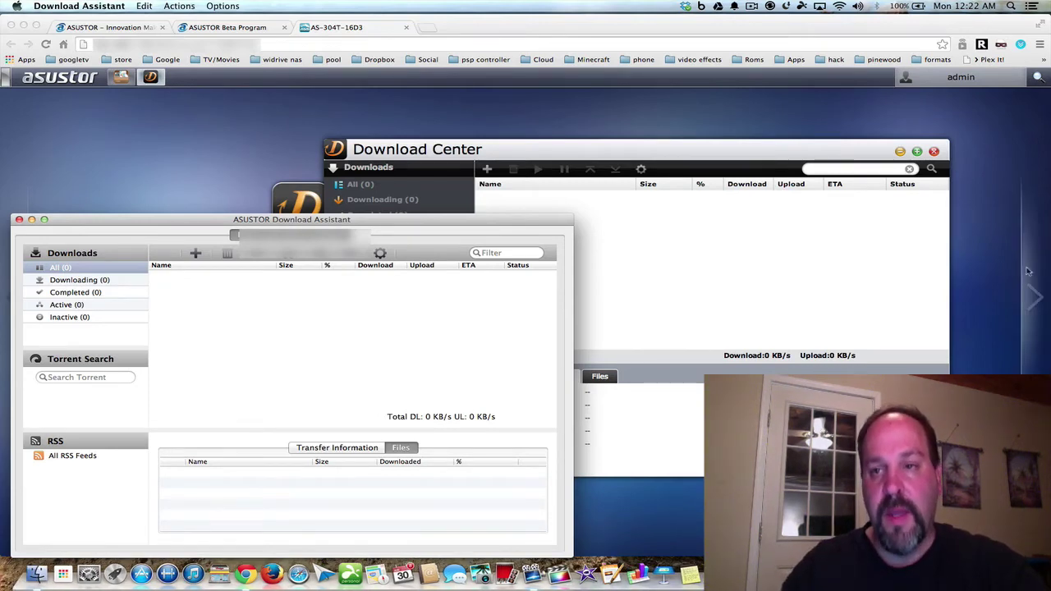
pyautogui.click(1019, 44)
pyautogui.click(1019, 44)
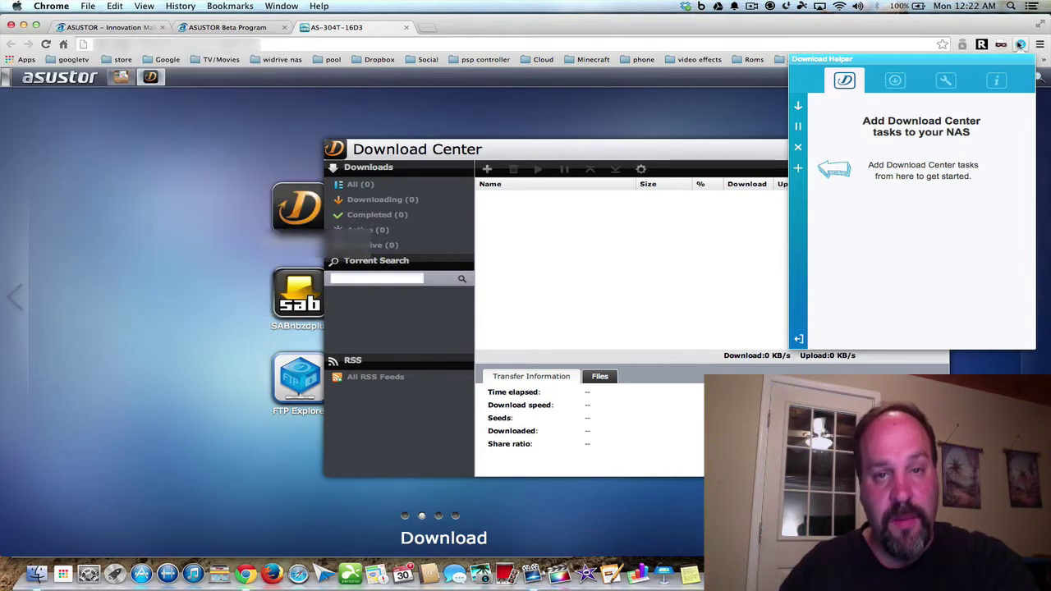
pyautogui.click(120, 78)
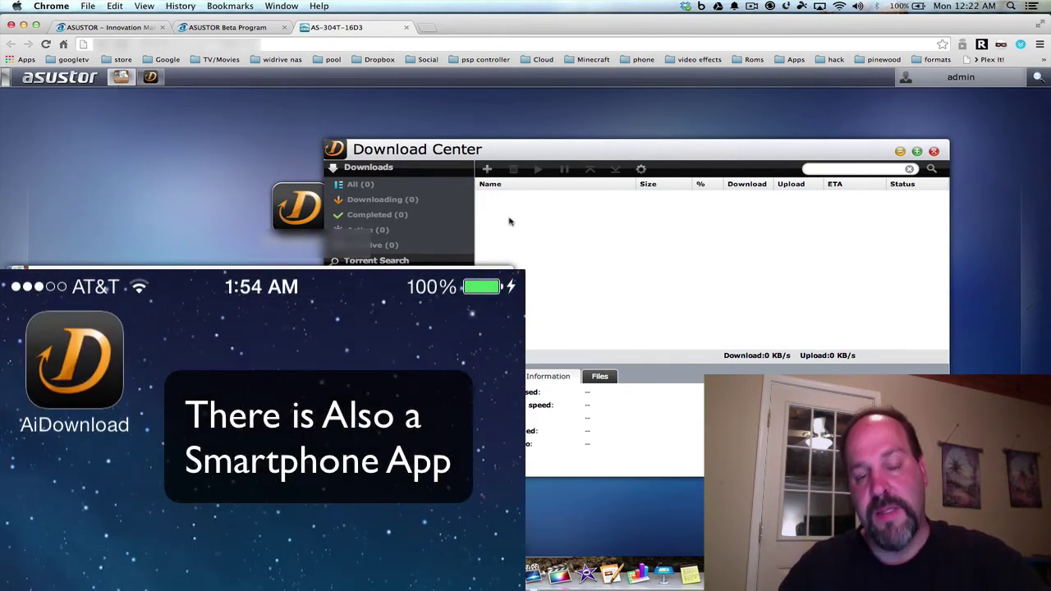
# - View the Torrent Search Engines list in Download Center preferences, then clear the desktop windows
pyautogui.click(641, 169)
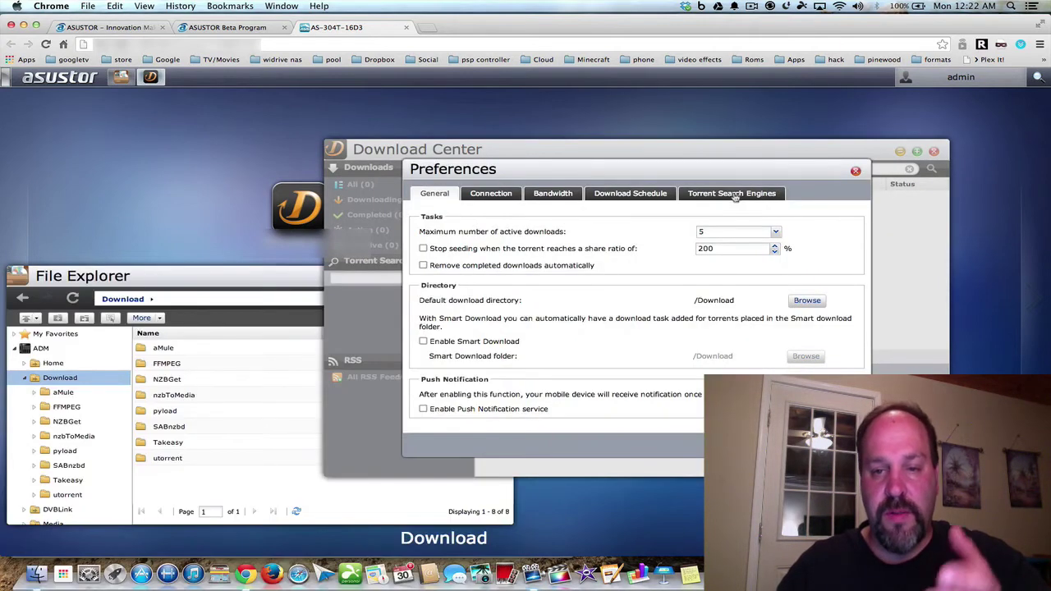
pyautogui.click(735, 195)
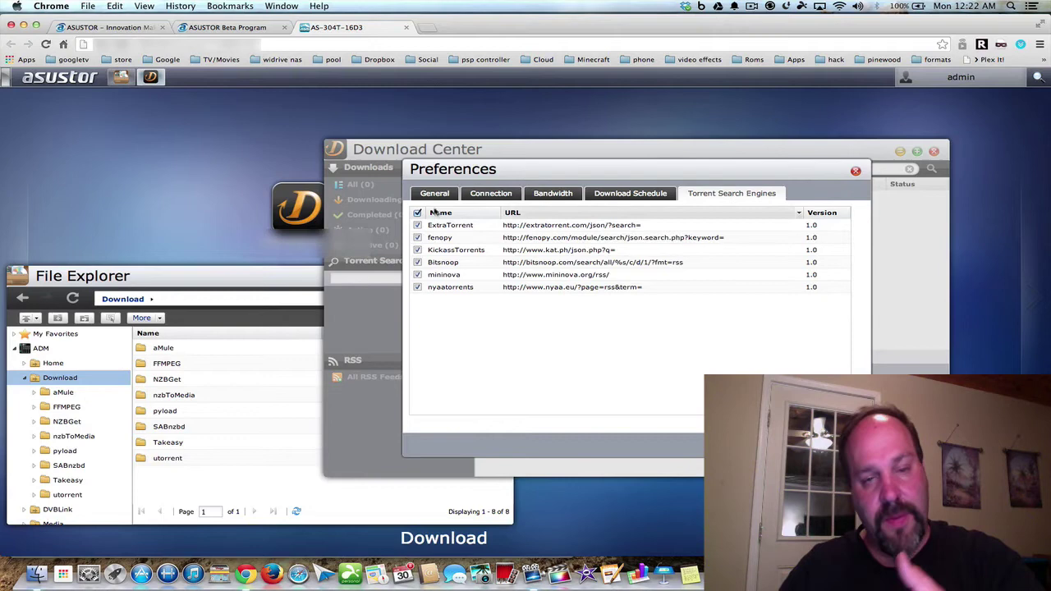
pyautogui.click(209, 188)
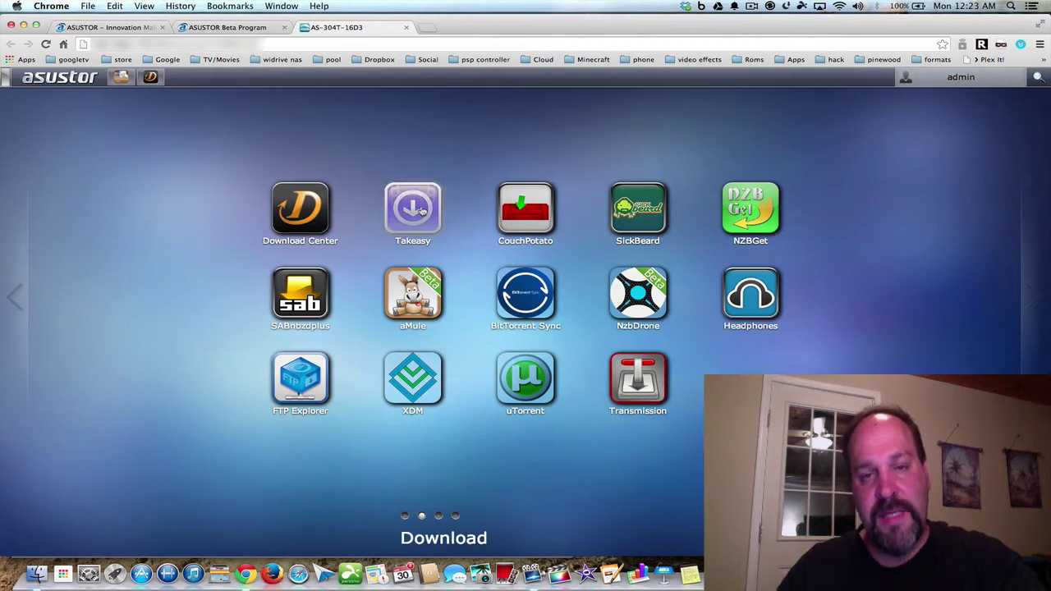
# - Check the Download Helper extension's Info tab, then launch Takeasy
pyautogui.click(1020, 43)
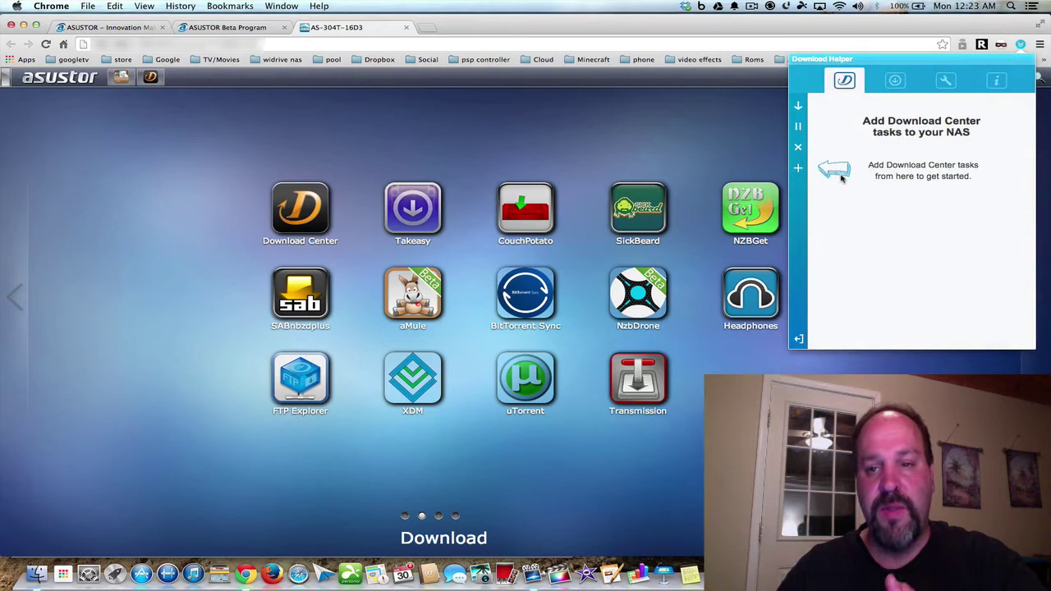
pyautogui.click(996, 82)
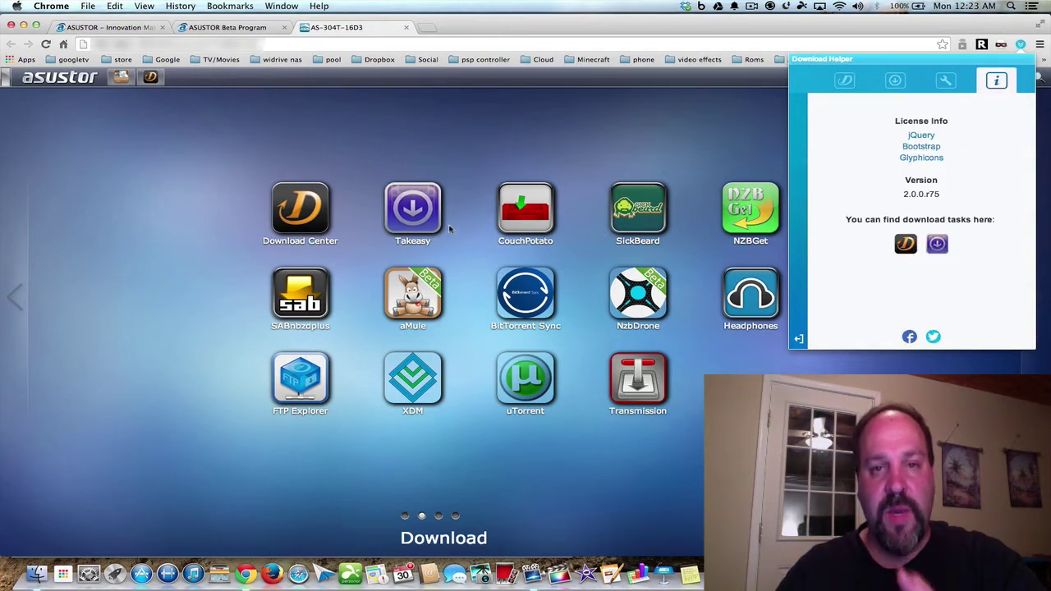
pyautogui.click(425, 213)
pyautogui.click(425, 212)
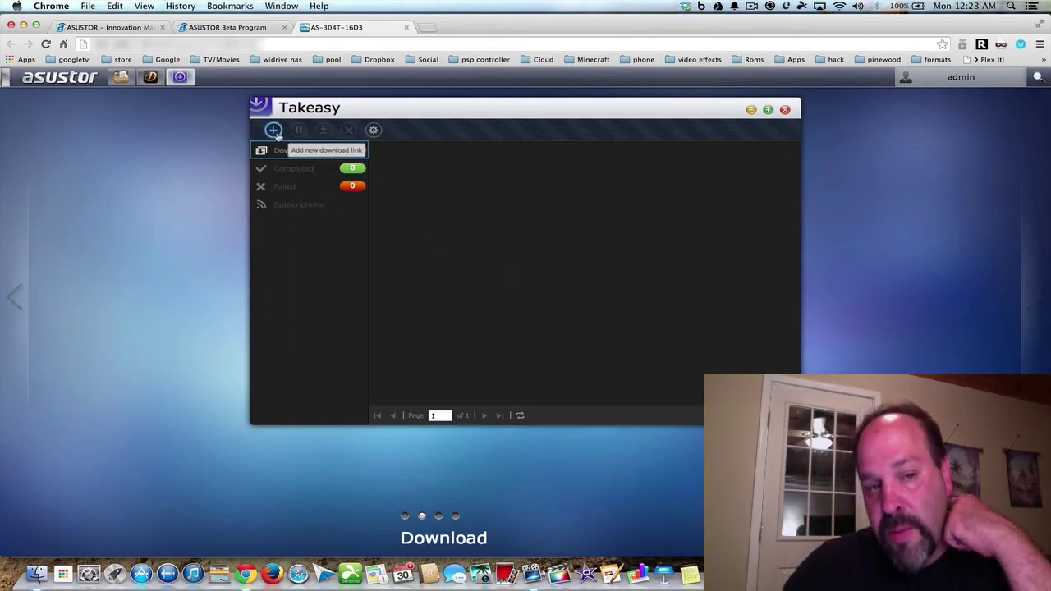
# - Open and cancel Takeasy's Add Video Download Task dialog, then close Takeasy
pyautogui.click(273, 129)
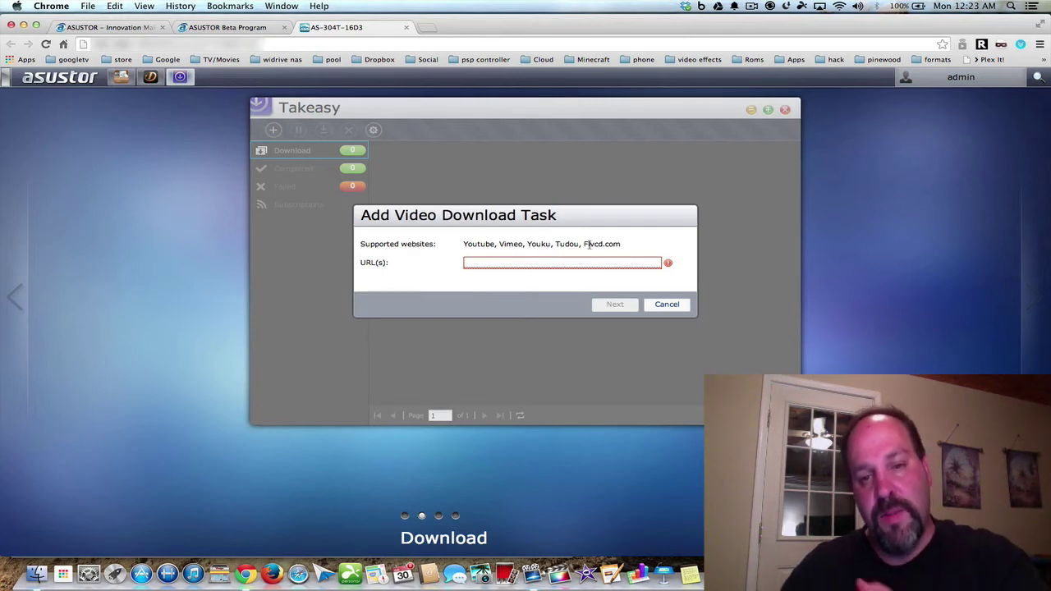
pyautogui.click(677, 305)
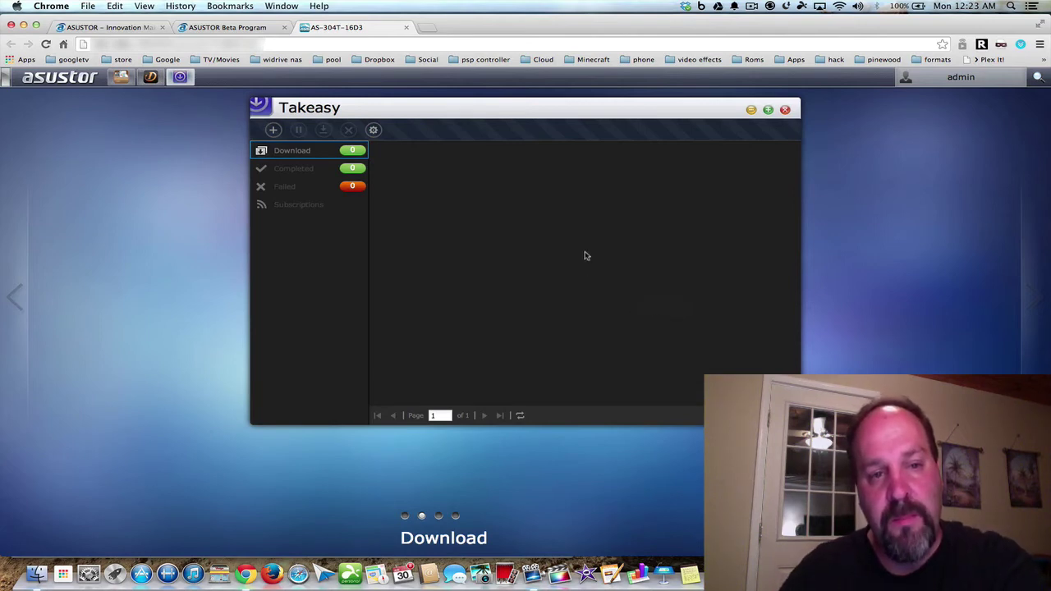
pyautogui.click(786, 110)
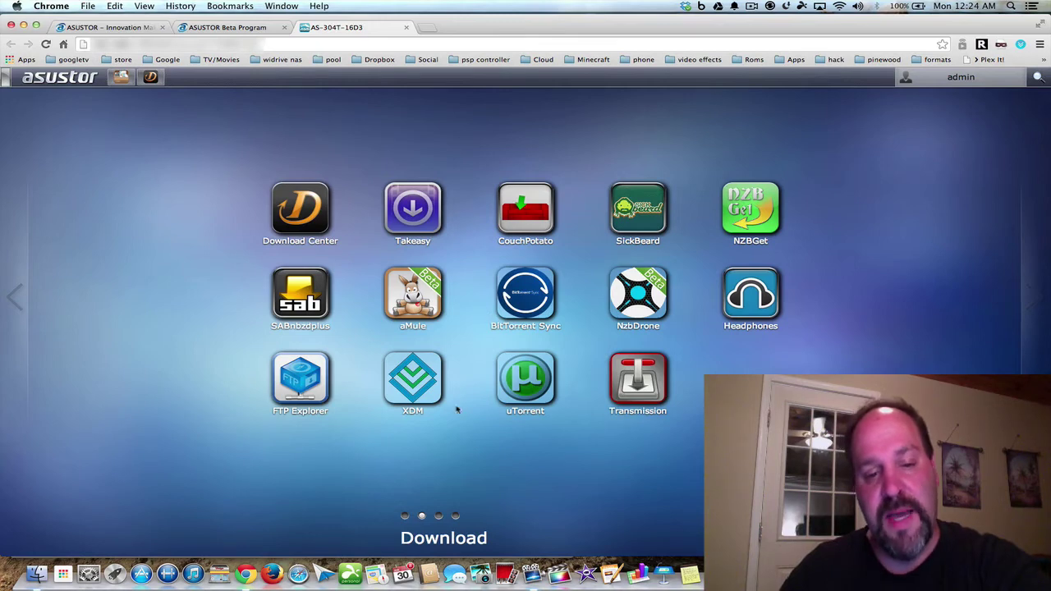
# - Browse the Storage and Stream app pages, then return to the Home page
pyautogui.click(440, 516)
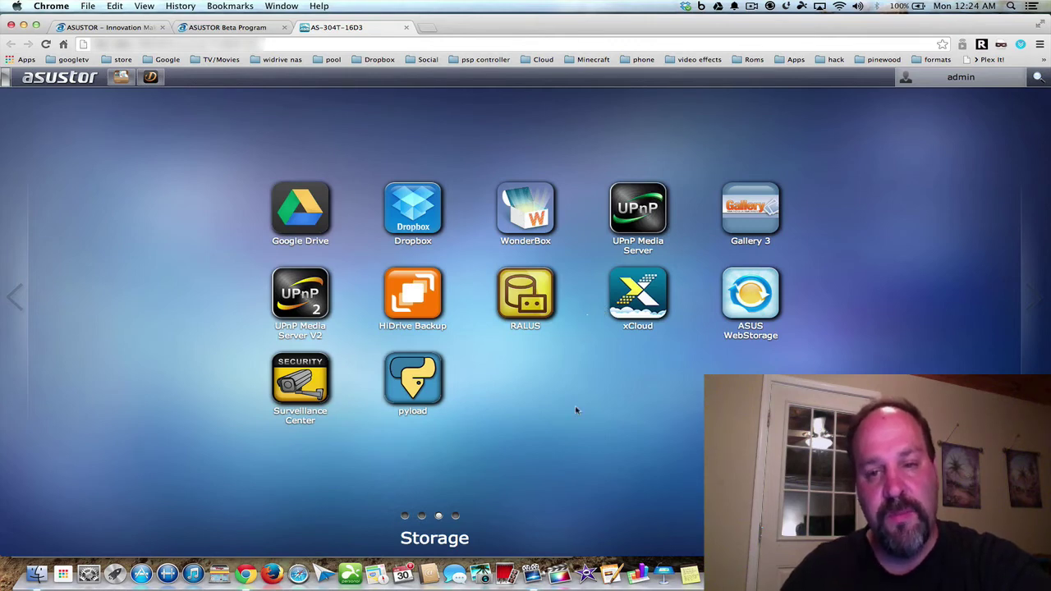
pyautogui.click(456, 517)
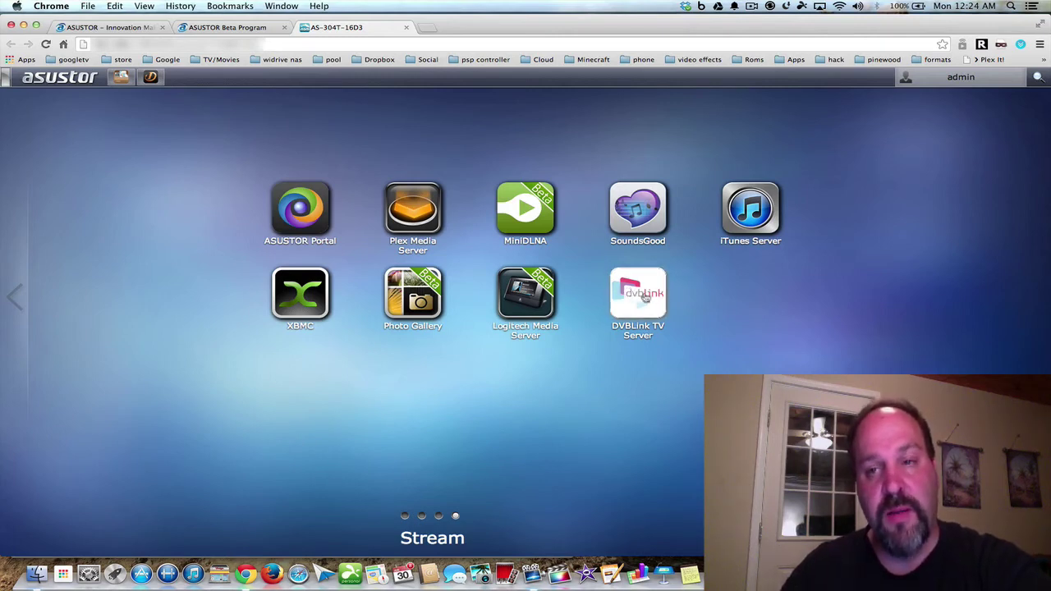
pyautogui.click(405, 517)
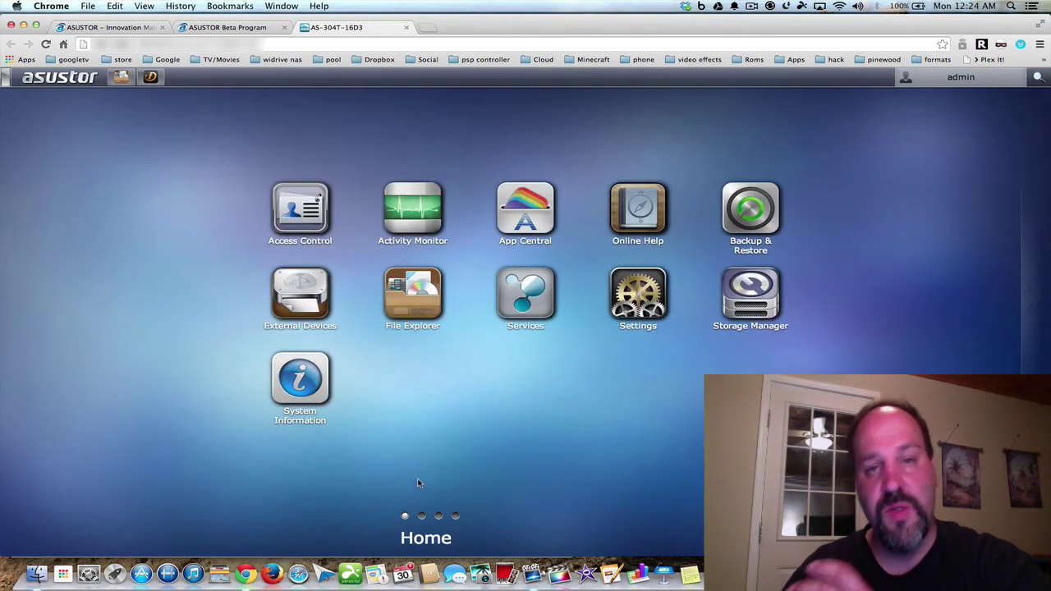